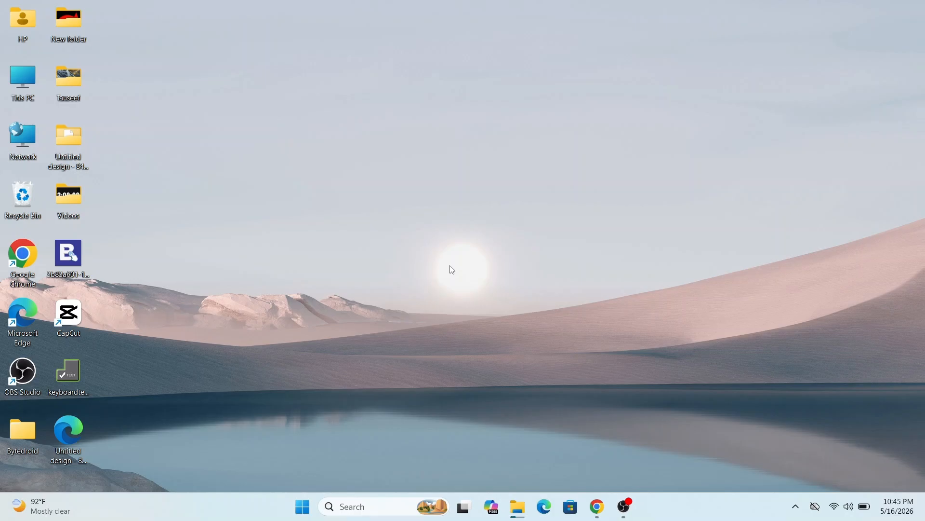
Switch to Chrome, search Google for "iventoy" and open the official iVentoy website
{"action": "left_click", "coordinate": [597, 506]}
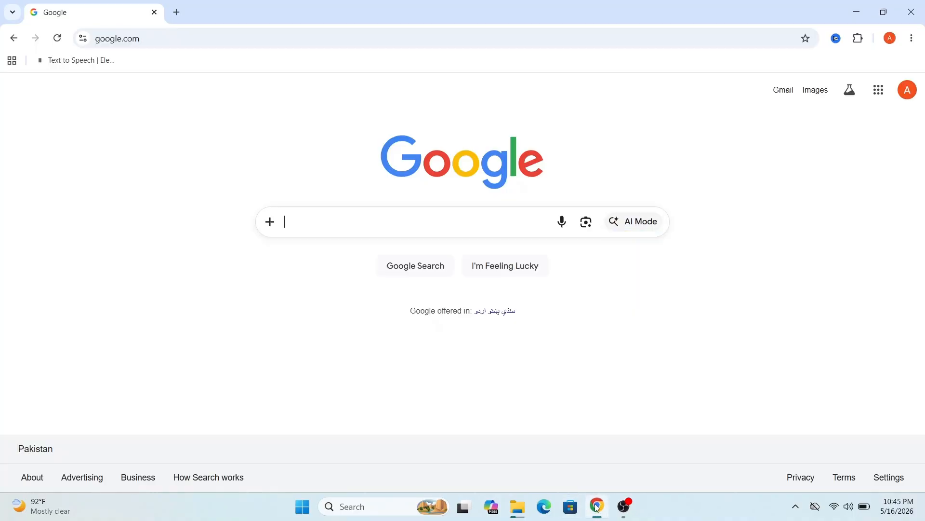
{"action": "left_click", "coordinate": [299, 219]}
{"action": "type", "text": "iventoy"}
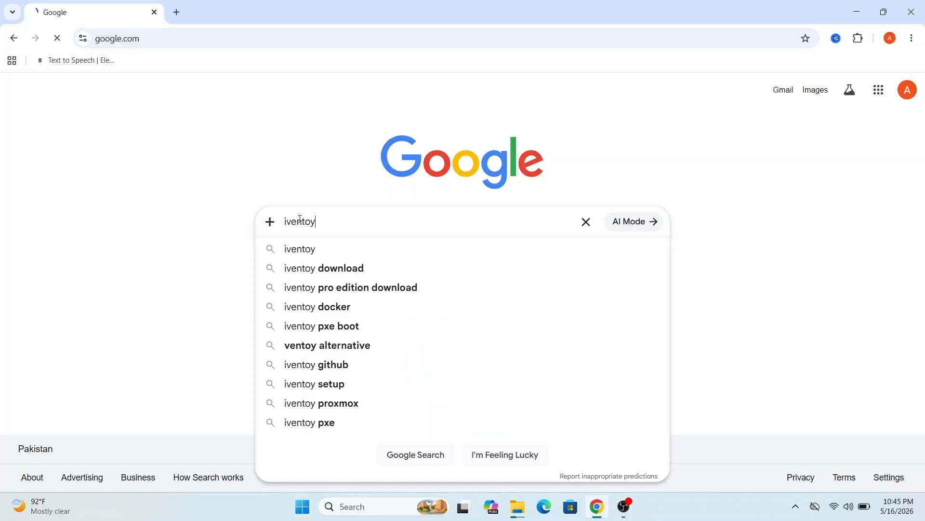
{"action": "key", "text": "Return"}
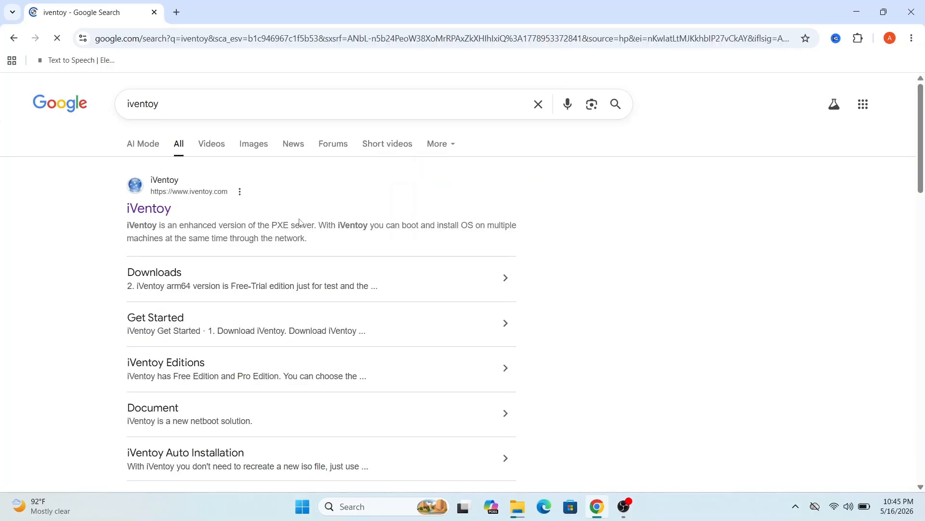
{"action": "left_click", "coordinate": [141, 209]}
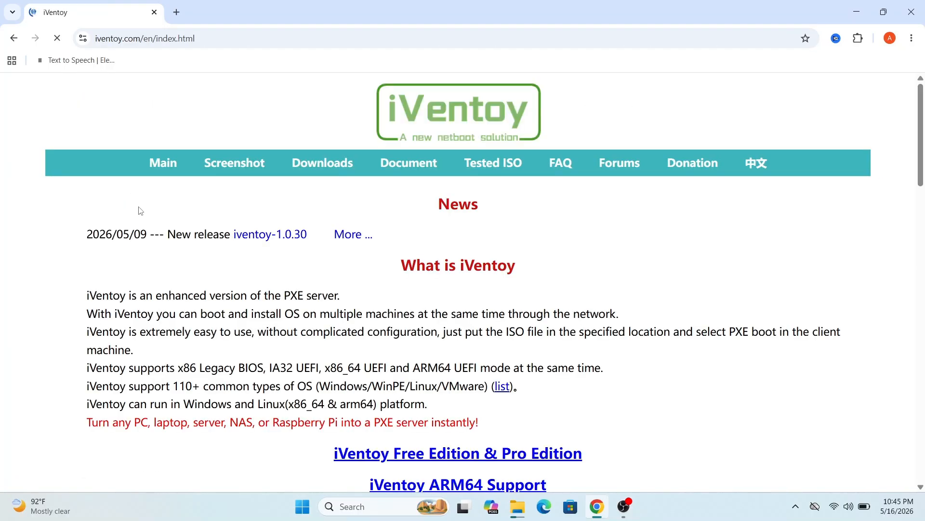
Download iventoy-1.0.30-win64-free.zip from the GitHub releases page linked in the iVentoy downloads
{"action": "left_click", "coordinate": [301, 164]}
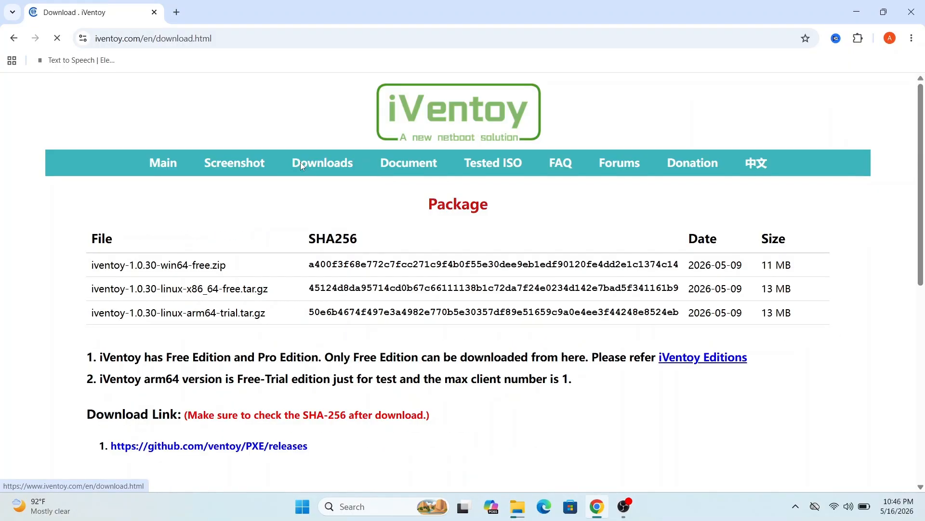
{"action": "left_click", "coordinate": [175, 448]}
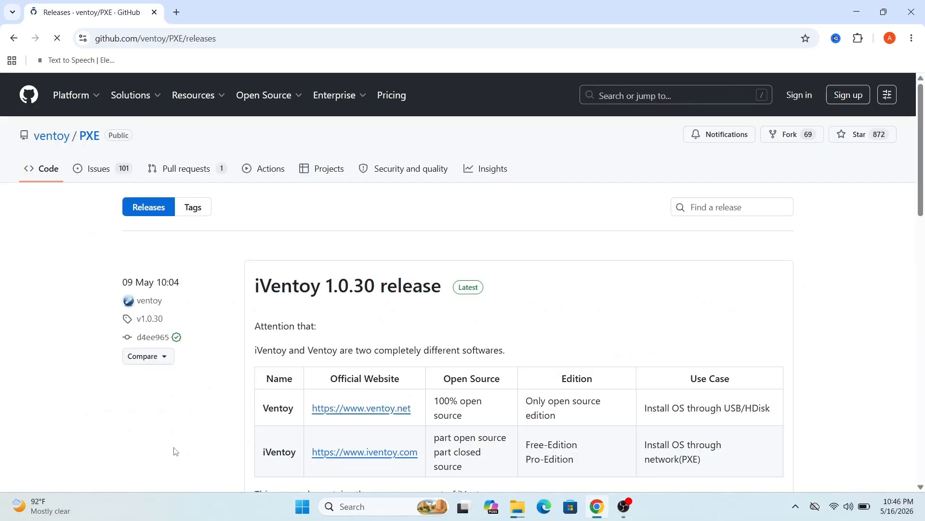
{"action": "left_click_drag", "start_coordinate": [923, 99], "coordinate": [923, 137]}
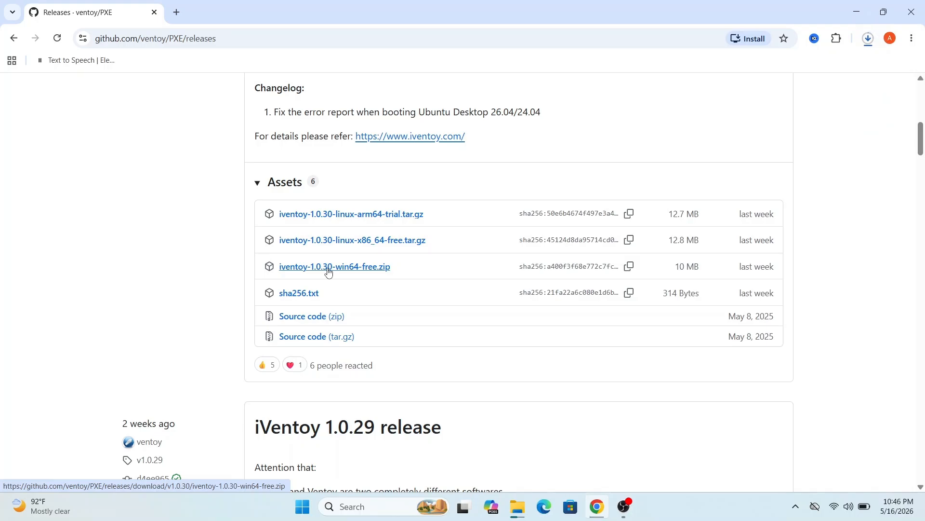
{"action": "left_click", "coordinate": [870, 39]}
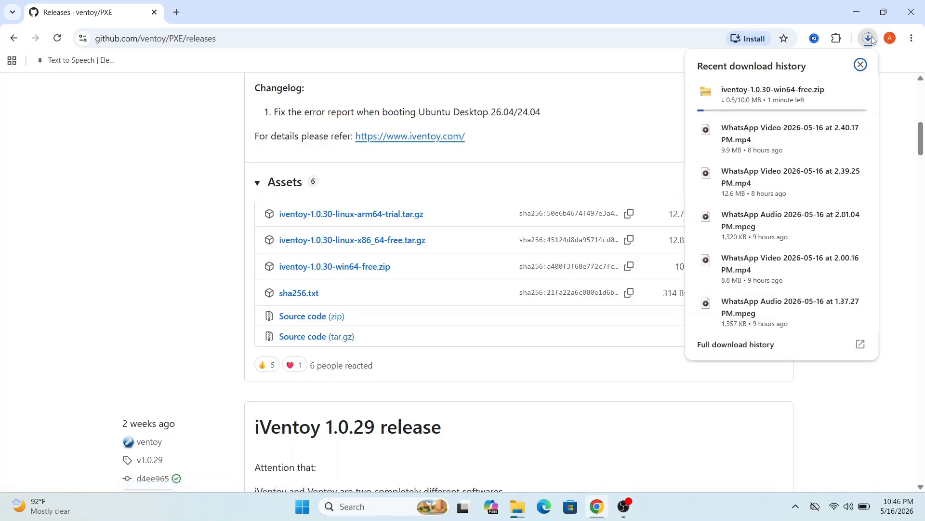
{"action": "left_click", "coordinate": [870, 38]}
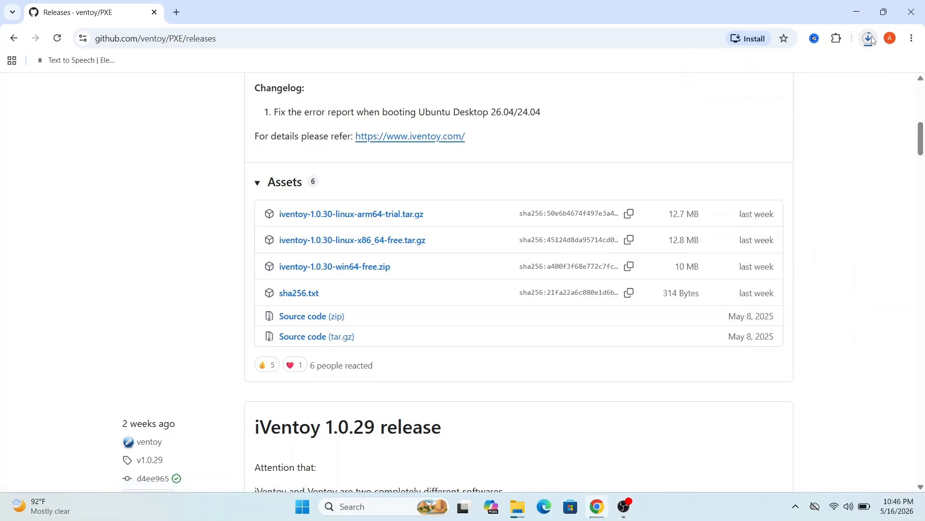
Search the web for "windows 11 iso" and open Microsoft's Download Windows 11 page
{"action": "left_click", "coordinate": [277, 36]}
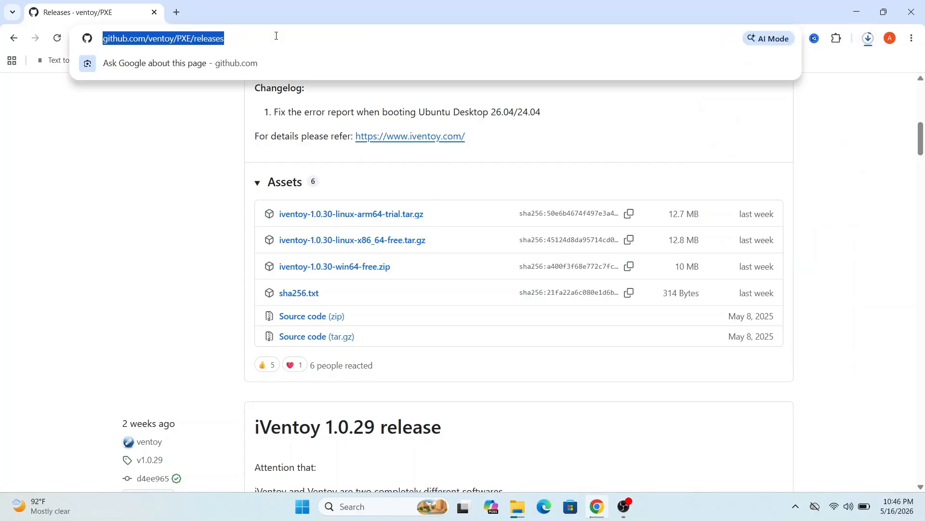
{"action": "type", "text": "windows 11 iso"}
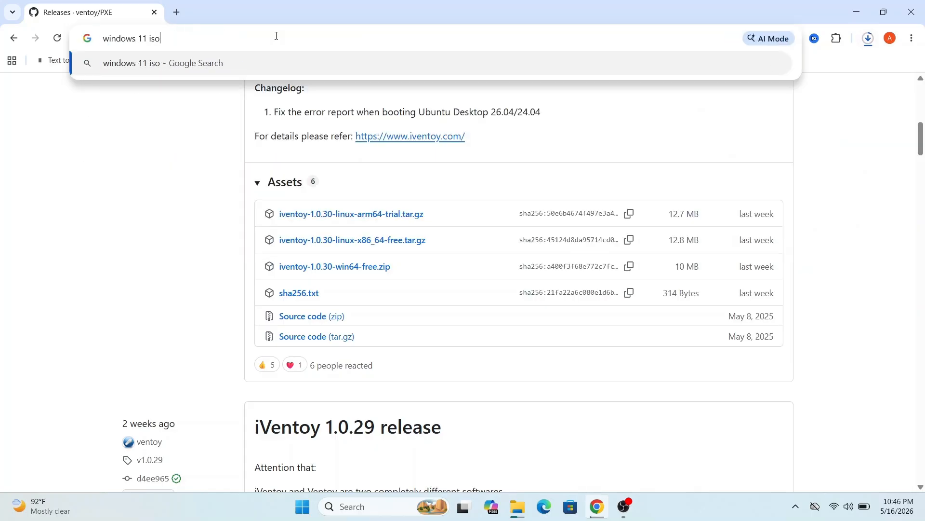
{"action": "key", "text": "Return"}
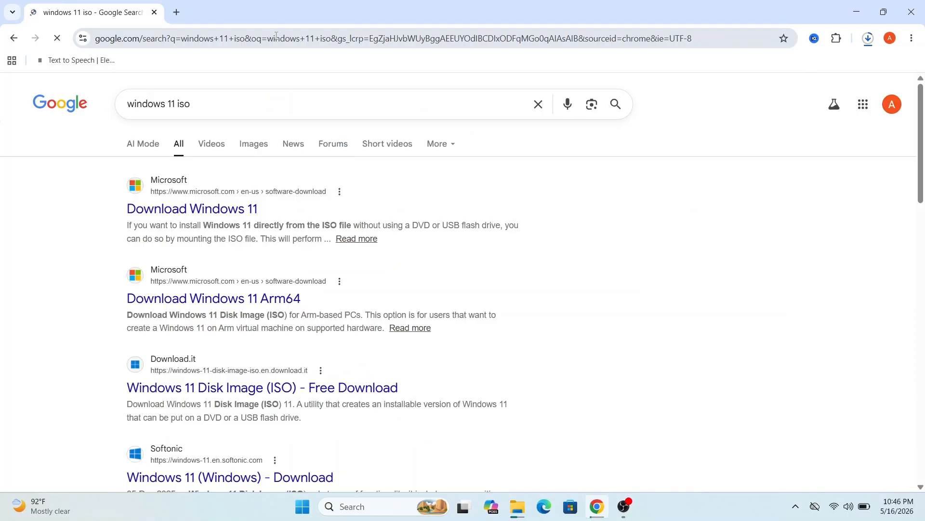
{"action": "left_click", "coordinate": [188, 208]}
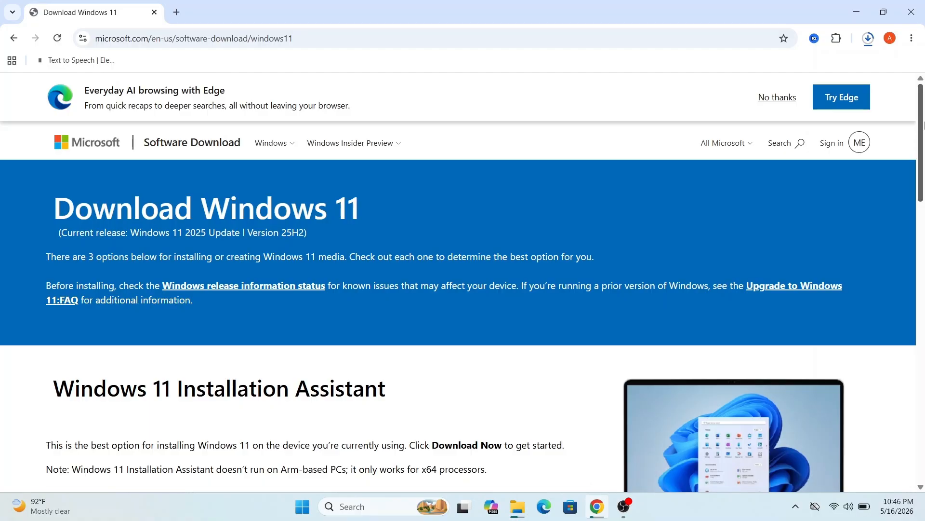
Choose Windows 11 (multi-edition ISO for x64 devices) as the disk image download and confirm it
{"action": "left_click_drag", "start_coordinate": [924, 125], "coordinate": [924, 342]}
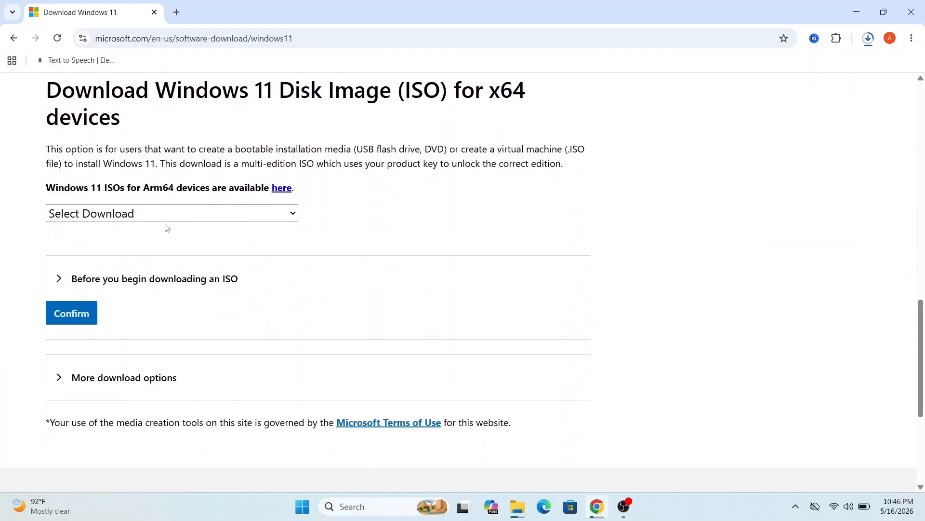
{"action": "left_click", "coordinate": [139, 218]}
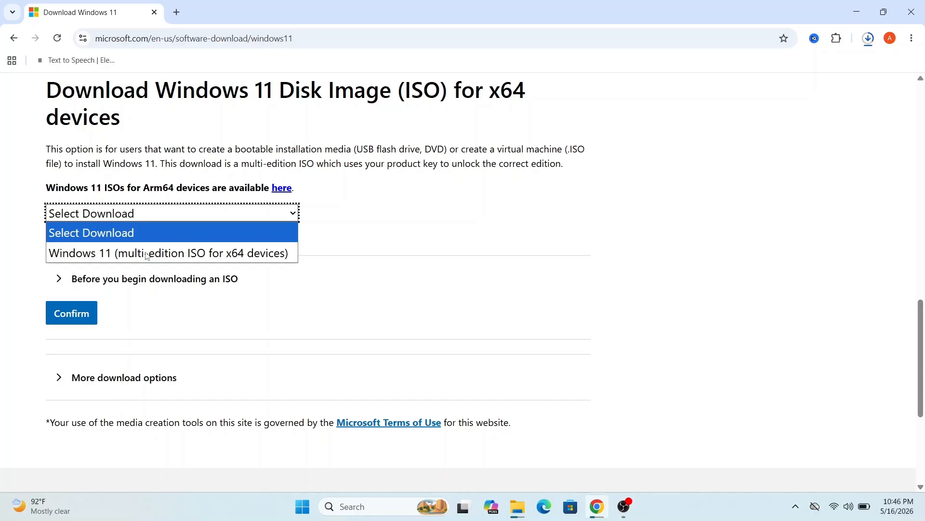
{"action": "left_click", "coordinate": [147, 256]}
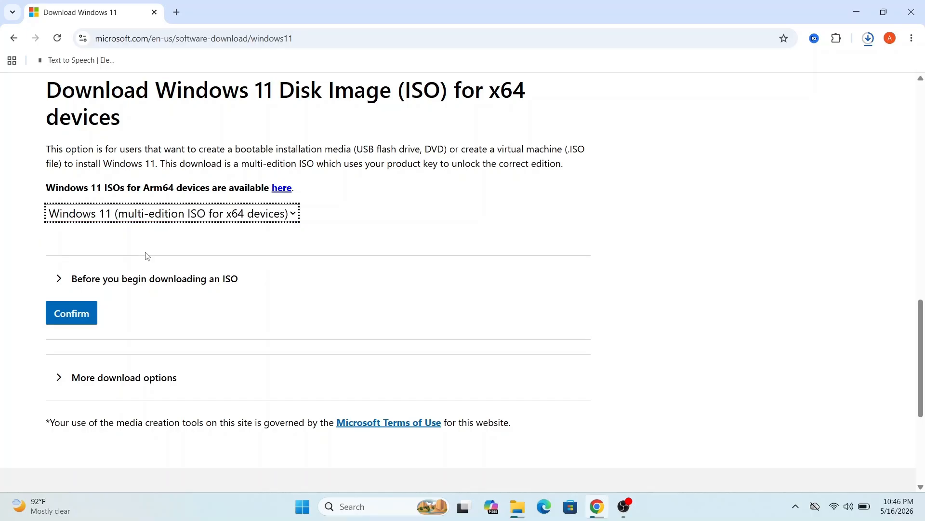
{"action": "left_click", "coordinate": [77, 316]}
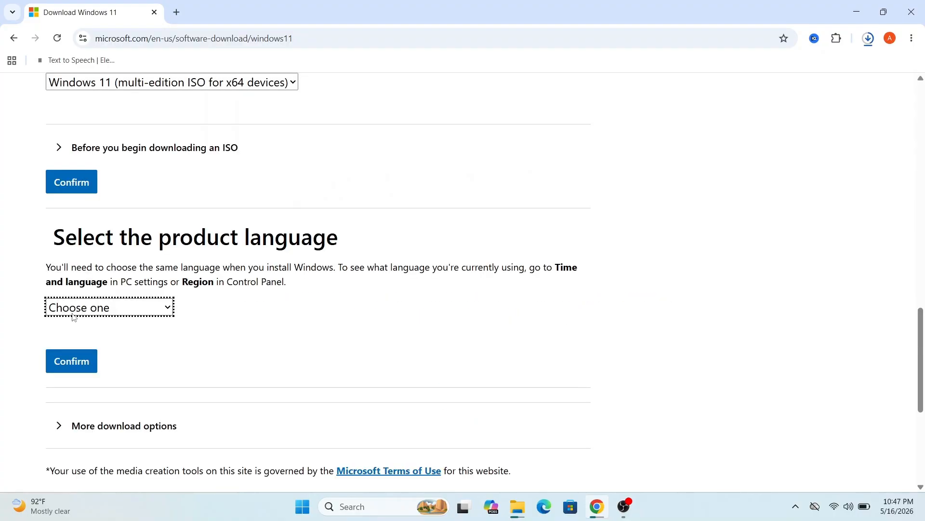
Confirm English (United States) as the product language and start the 64-bit Windows 11 ISO download
{"action": "left_click", "coordinate": [96, 311]}
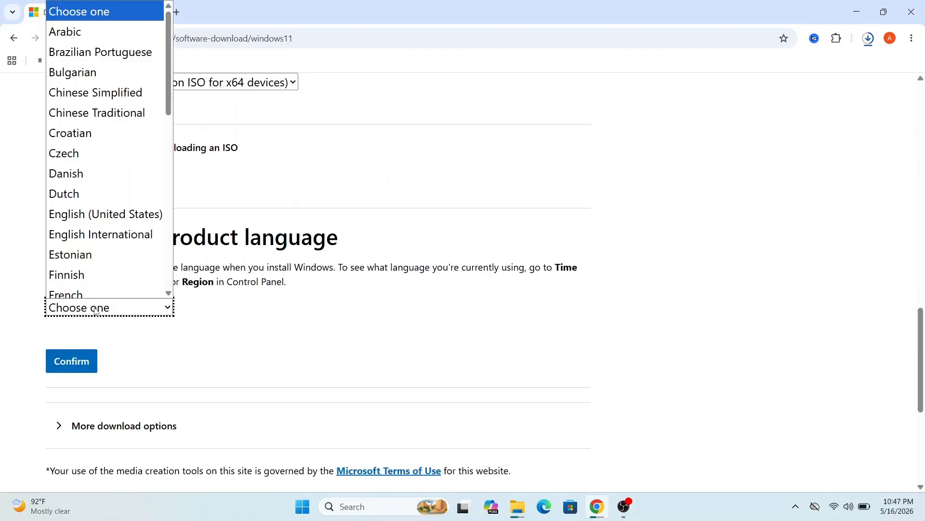
{"action": "left_click", "coordinate": [121, 219]}
{"action": "left_click", "coordinate": [78, 361]}
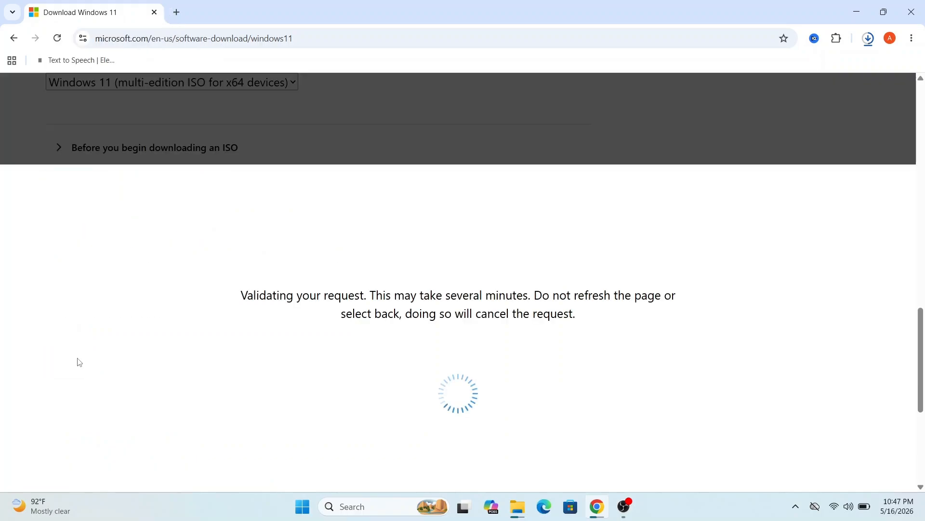
{"action": "scroll", "coordinate": [79, 362], "scroll_direction": "down", "scroll_amount": 3}
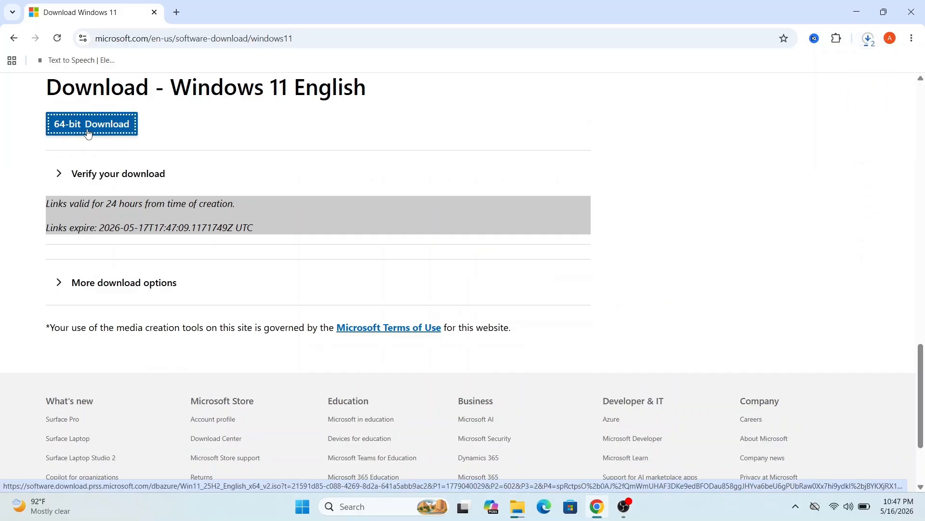
{"action": "left_click", "coordinate": [868, 38]}
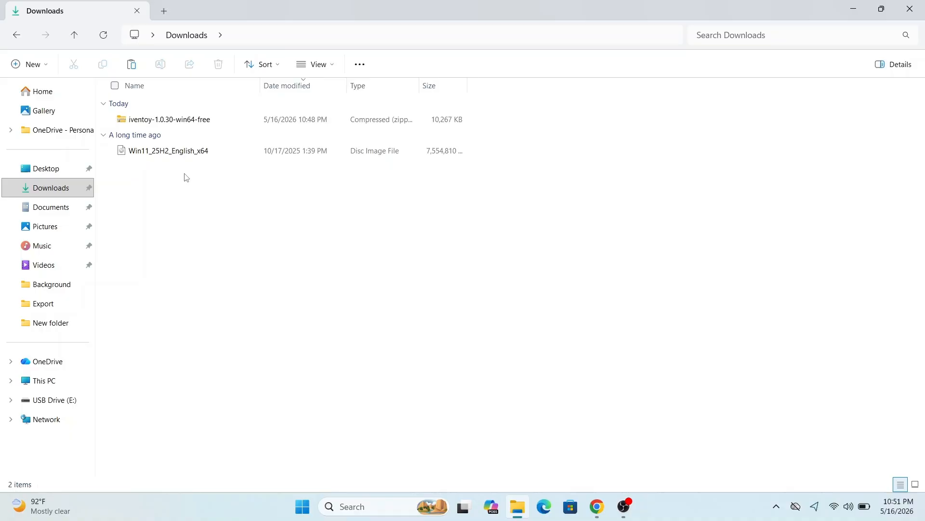
Extract the iventoy-1.0.30-win64-free archive in the Downloads folder
{"action": "right_click", "coordinate": [174, 127]}
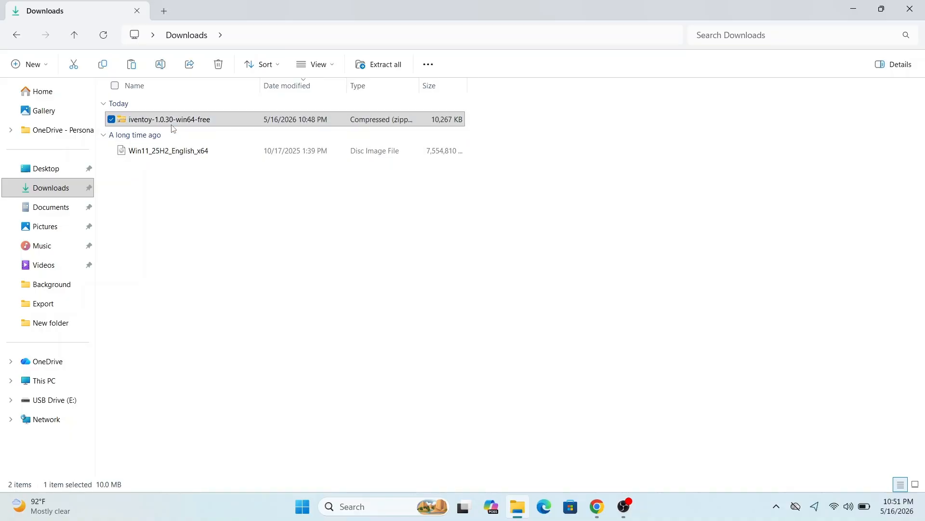
{"action": "left_click", "coordinate": [214, 277]}
{"action": "left_click", "coordinate": [564, 379]}
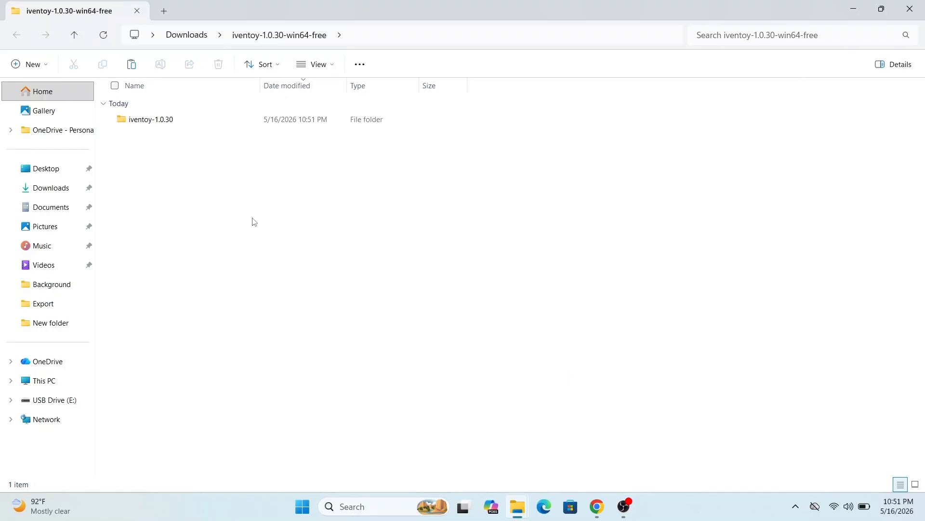
Move Win11_25H2_English_x64 from Downloads into the iso folder of iventoy-1.0.30, and return to the iventoy-1.0.30 folder
{"action": "left_click", "coordinate": [50, 187]}
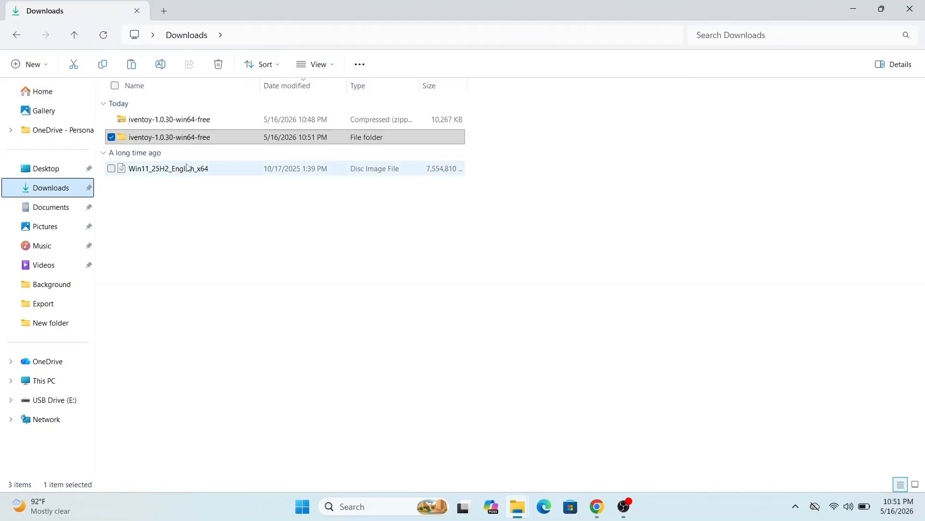
{"action": "left_click", "coordinate": [159, 168]}
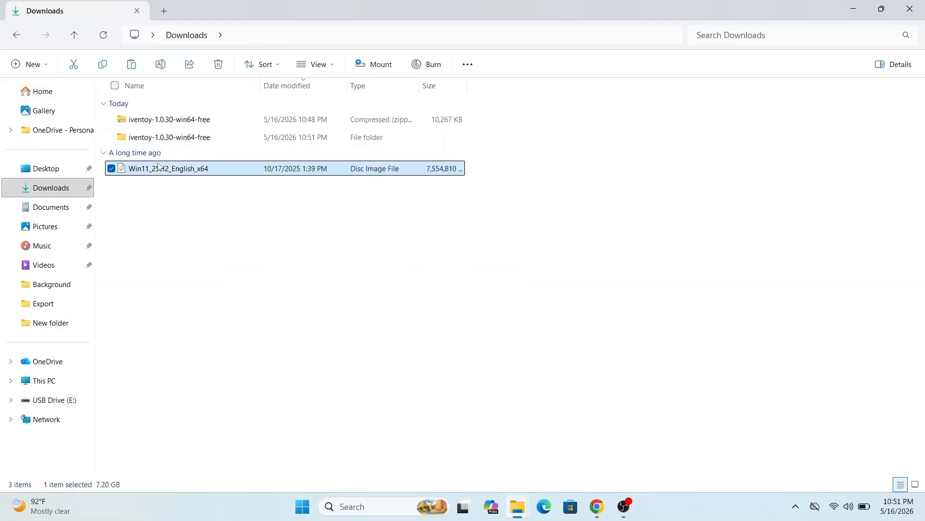
{"action": "double_click", "coordinate": [153, 137]}
{"action": "double_click", "coordinate": [153, 123]}
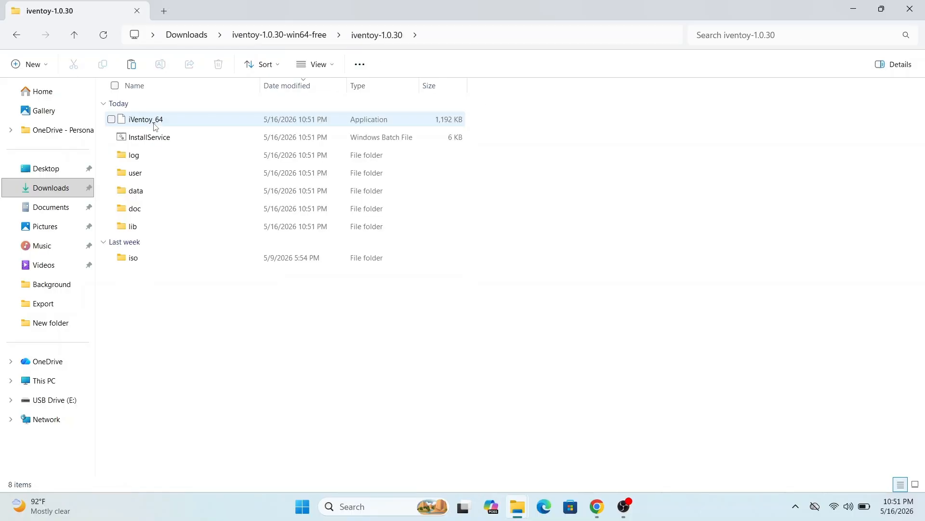
{"action": "left_click", "coordinate": [141, 260]}
{"action": "double_click", "coordinate": [141, 261]}
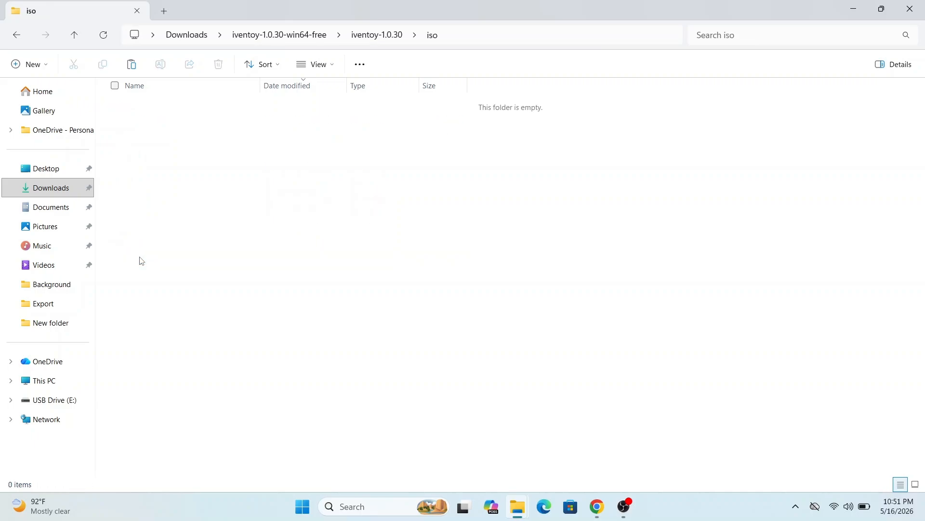
{"action": "key", "text": "ctrl+v"}
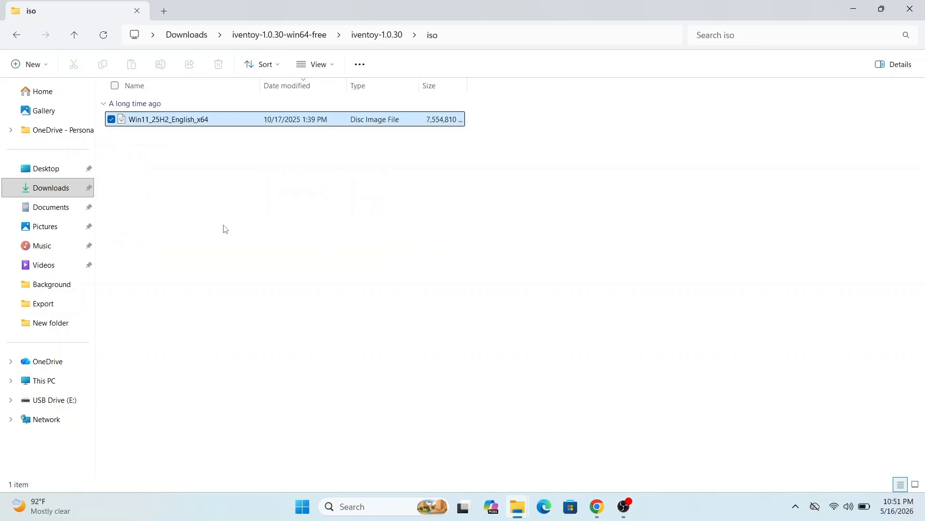
{"action": "left_click", "coordinate": [375, 36]}
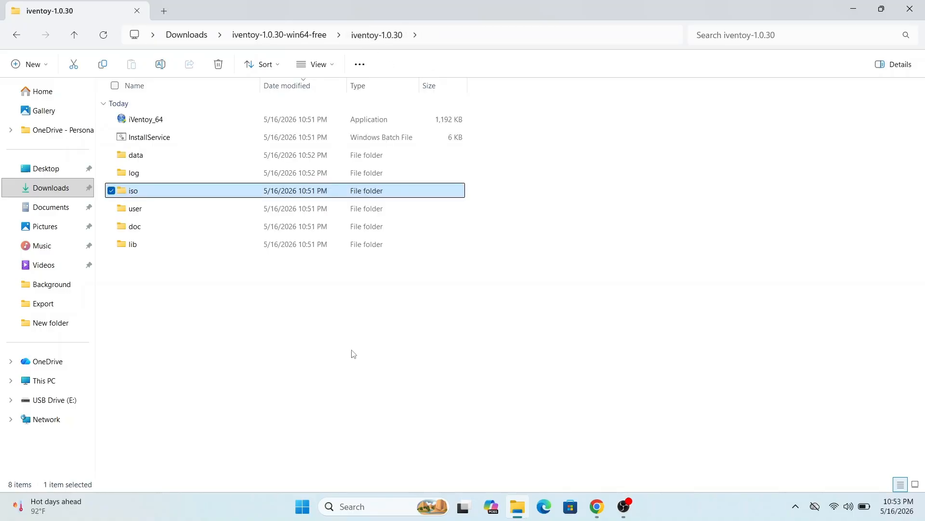
{"action": "left_click", "coordinate": [278, 289]}
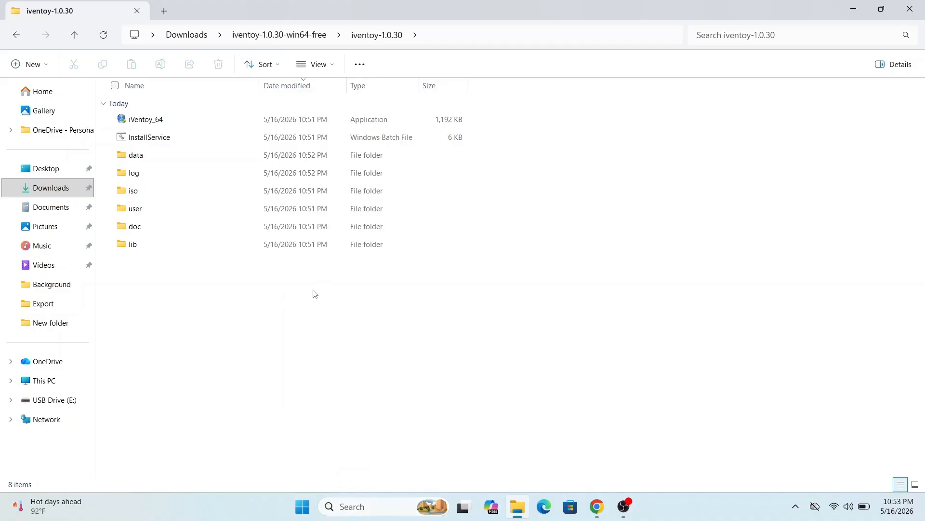
Open Network Connections by running ncpa.cpl and bring up the Ethernet adapter's properties
{"action": "key", "text": "super+r"}
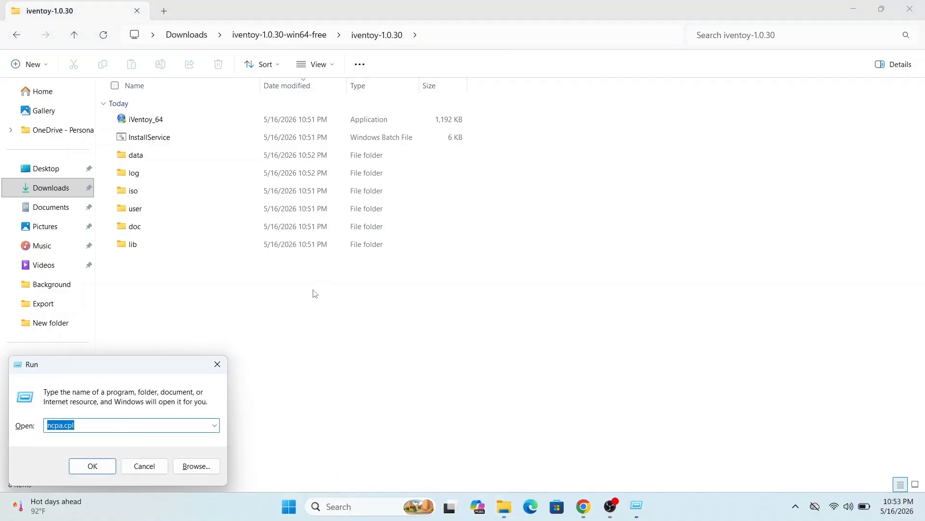
{"action": "key", "text": "BackSpace"}
{"action": "type", "text": "ncpa"}
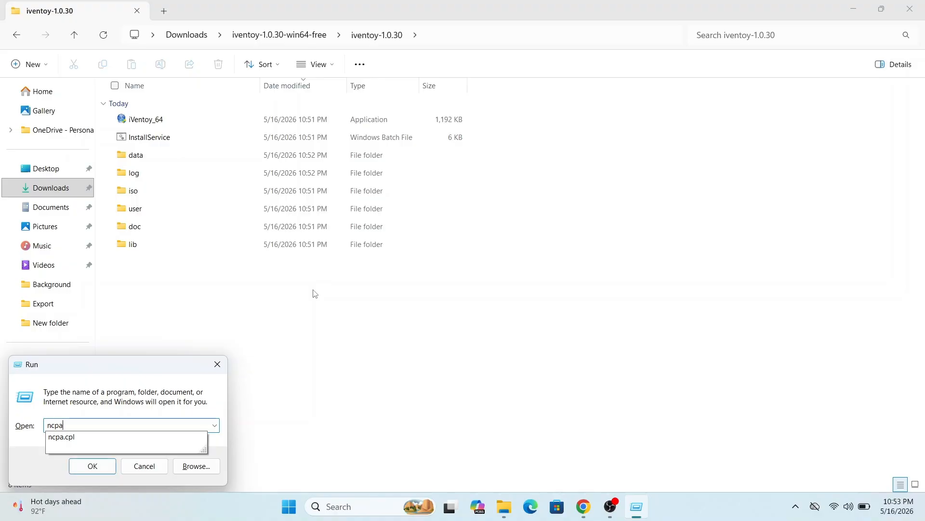
{"action": "key", "text": "Down"}
{"action": "key", "text": "Return"}
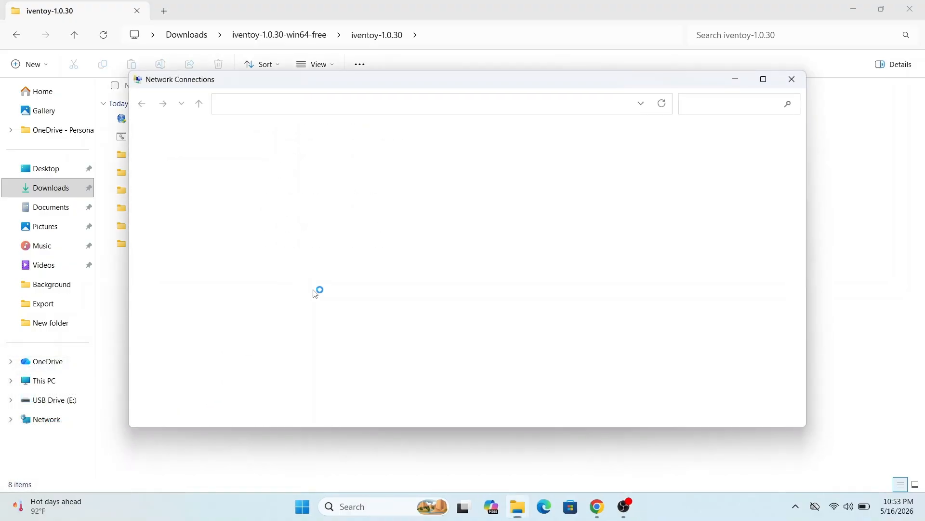
{"action": "left_click", "coordinate": [224, 168]}
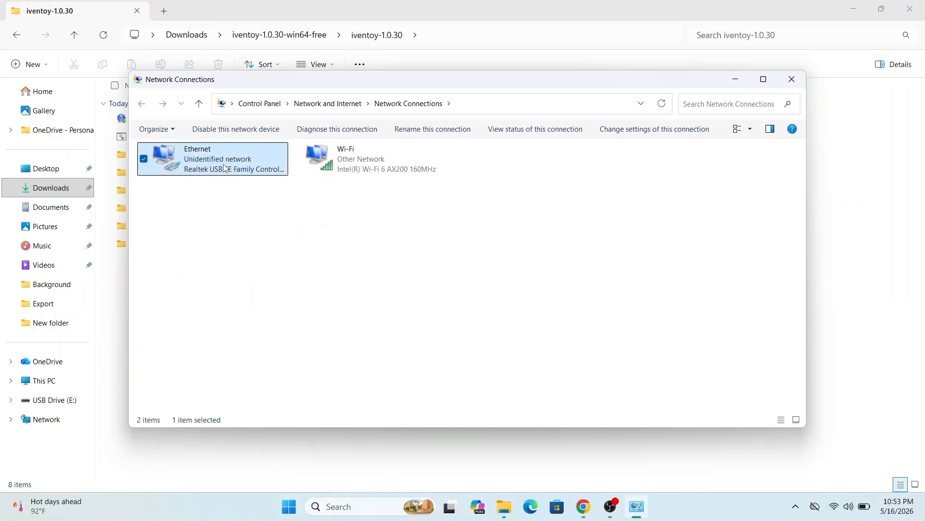
{"action": "double_click", "coordinate": [224, 168]}
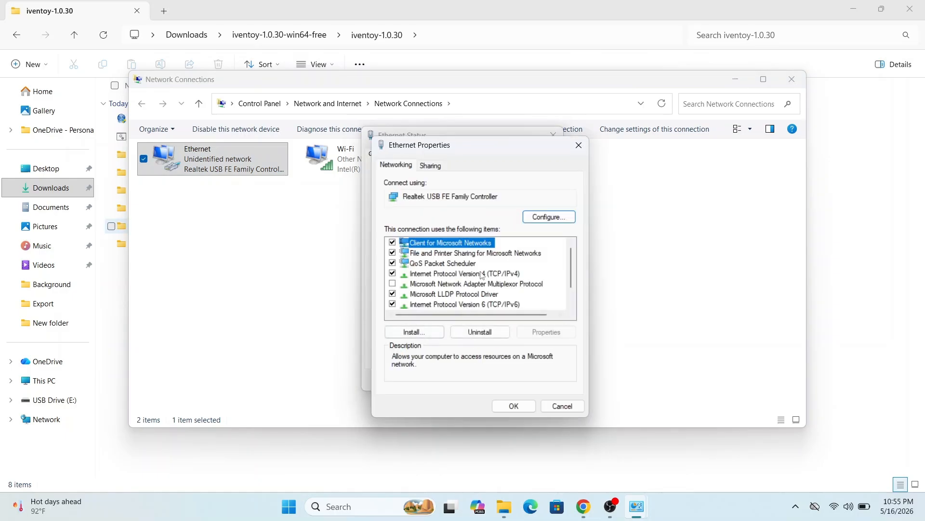
Assign the Ethernet adapter the static IPv4 address 192.168.10.1 with the default subnet mask, then close its dialogs and Network Connections
{"action": "left_click", "coordinate": [482, 274]}
{"action": "double_click", "coordinate": [482, 274]}
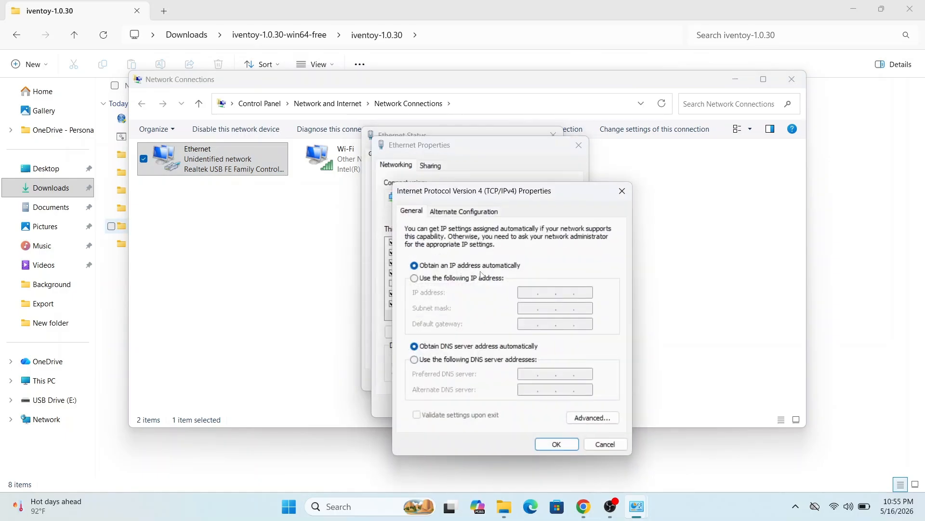
{"action": "left_click", "coordinate": [467, 279]}
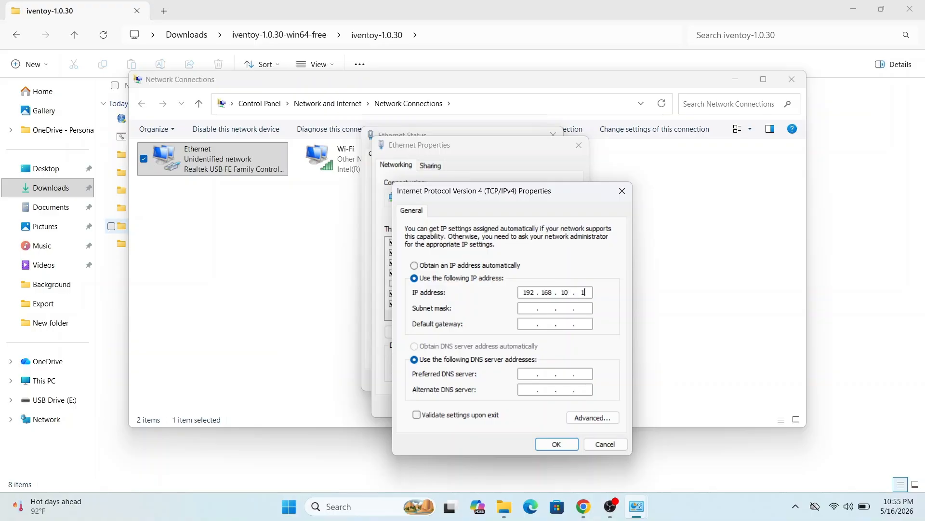
{"action": "left_click", "coordinate": [530, 311]}
{"action": "left_click", "coordinate": [556, 443]}
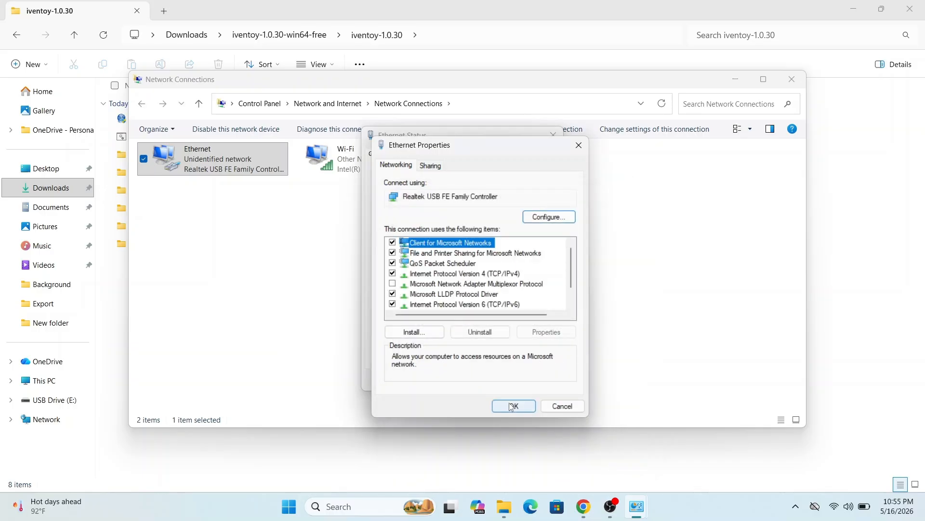
{"action": "left_click", "coordinate": [512, 406]}
{"action": "left_click", "coordinate": [538, 380]}
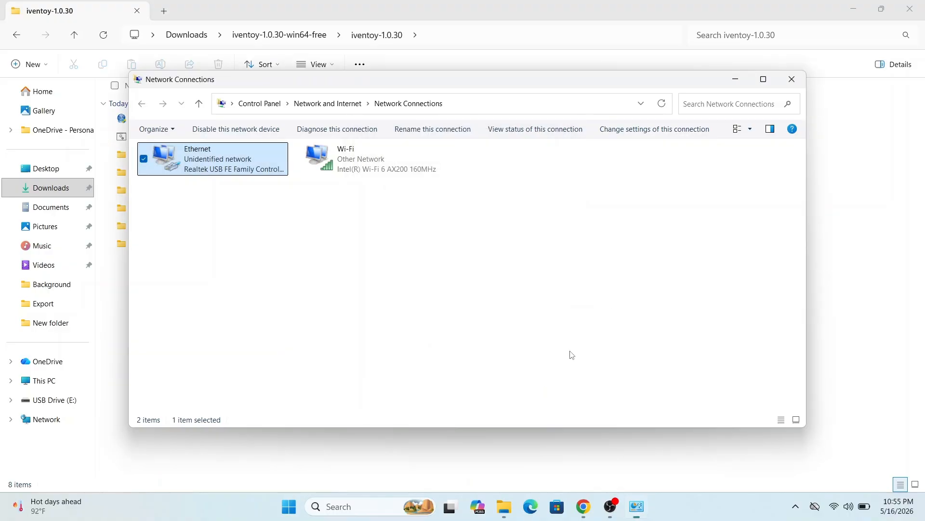
{"action": "left_click", "coordinate": [792, 79]}
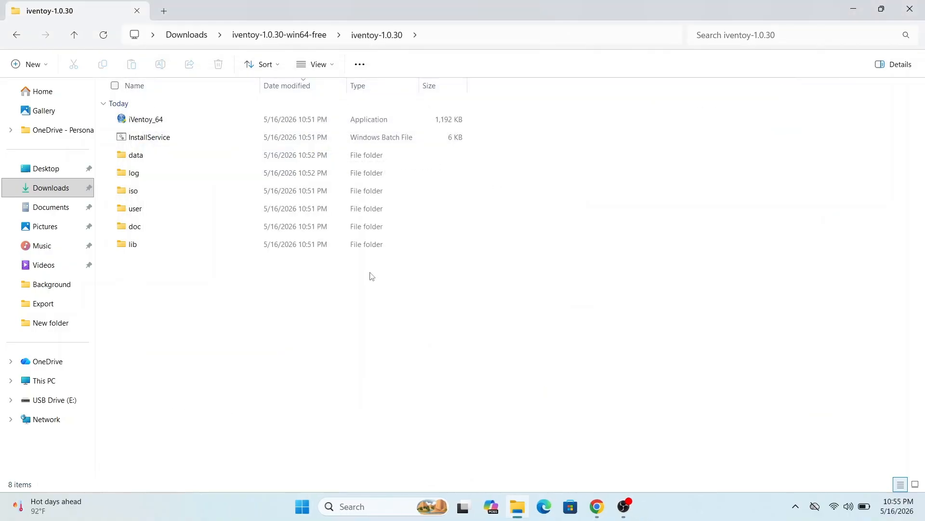
Launch iVentoy_64, choose 192.168.10.1 as the server IP, and check the ISO files it lists
{"action": "left_click", "coordinate": [148, 123]}
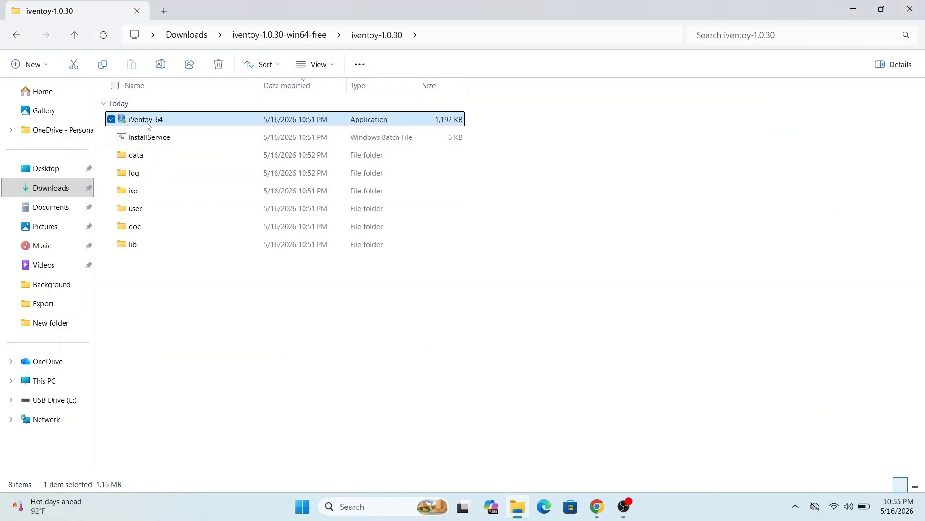
{"action": "double_click", "coordinate": [147, 123]}
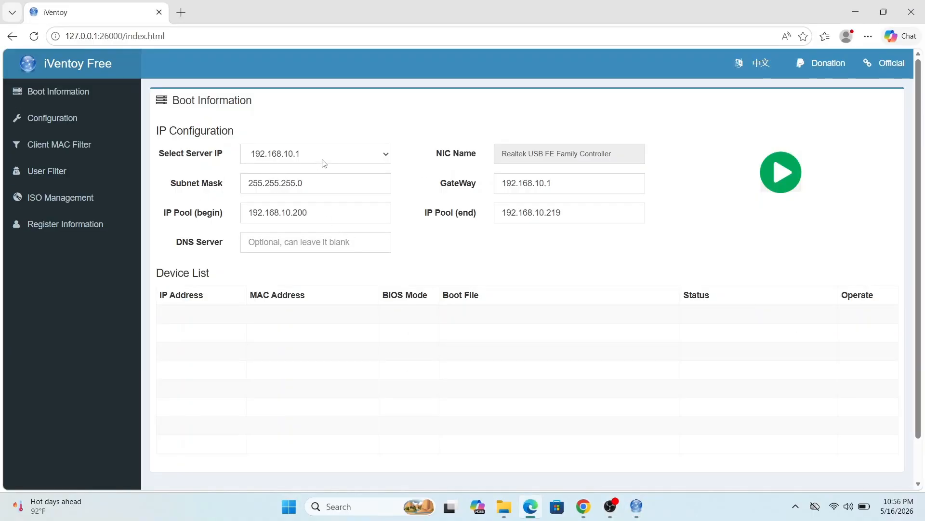
{"action": "left_click", "coordinate": [334, 155]}
{"action": "left_click", "coordinate": [334, 157]}
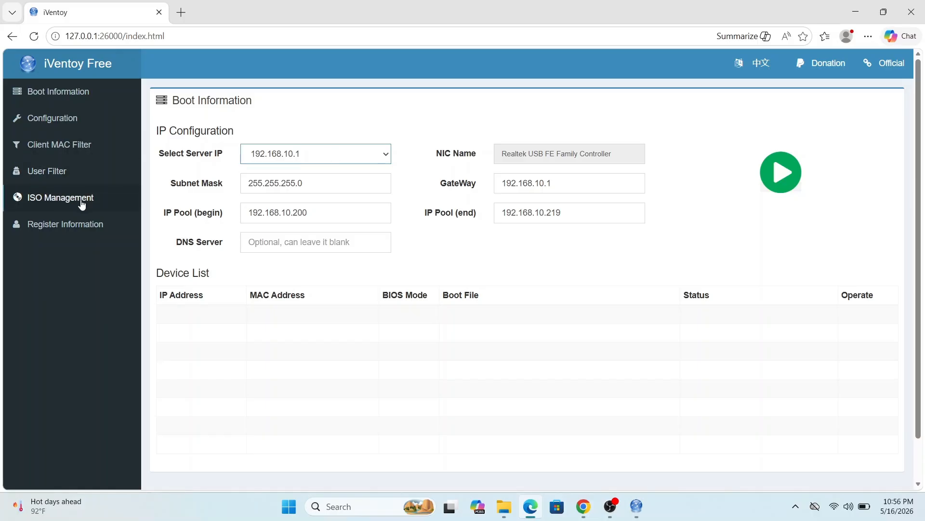
{"action": "left_click", "coordinate": [59, 198]}
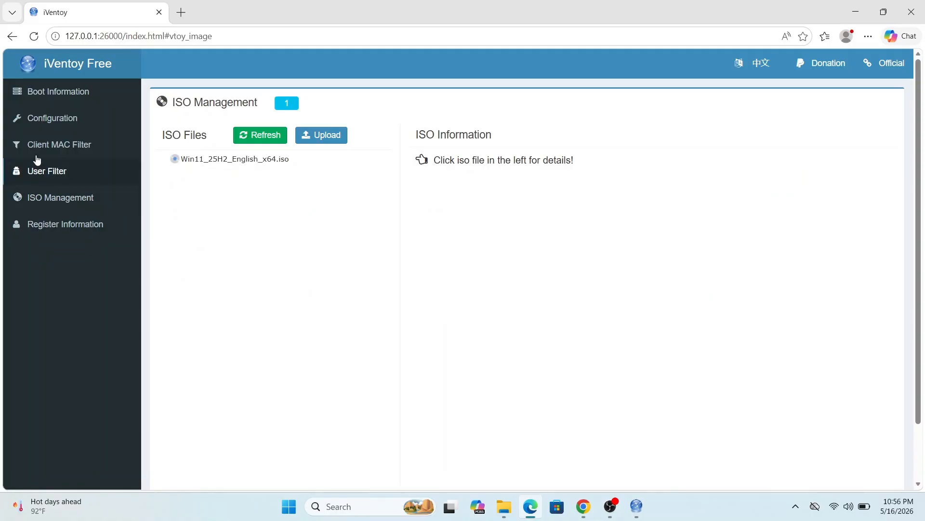
Set iVentoy's EFI boot file to ipxe.efi, save the configuration, and start the PXE server
{"action": "left_click", "coordinate": [62, 121]}
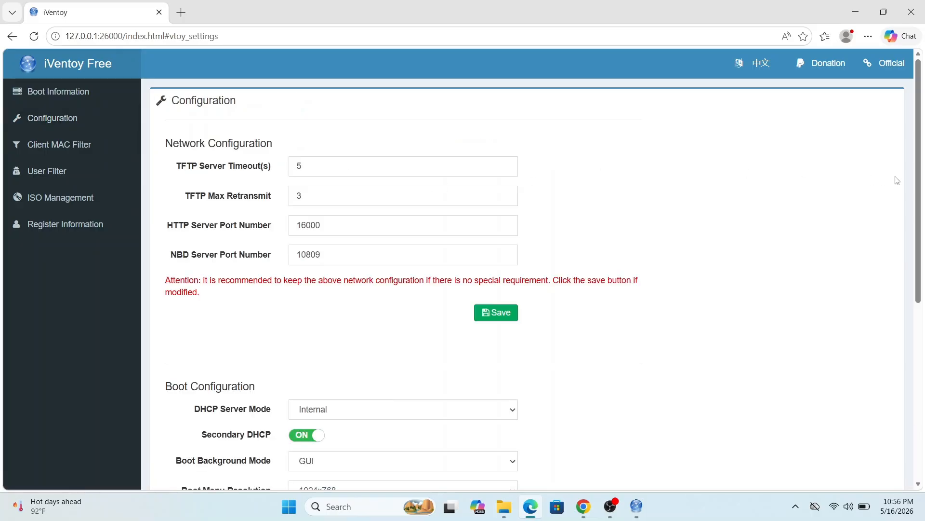
{"action": "scroll", "coordinate": [898, 316], "scroll_direction": "down", "scroll_amount": 6}
{"action": "scroll", "coordinate": [898, 389], "scroll_direction": "up", "scroll_amount": 2}
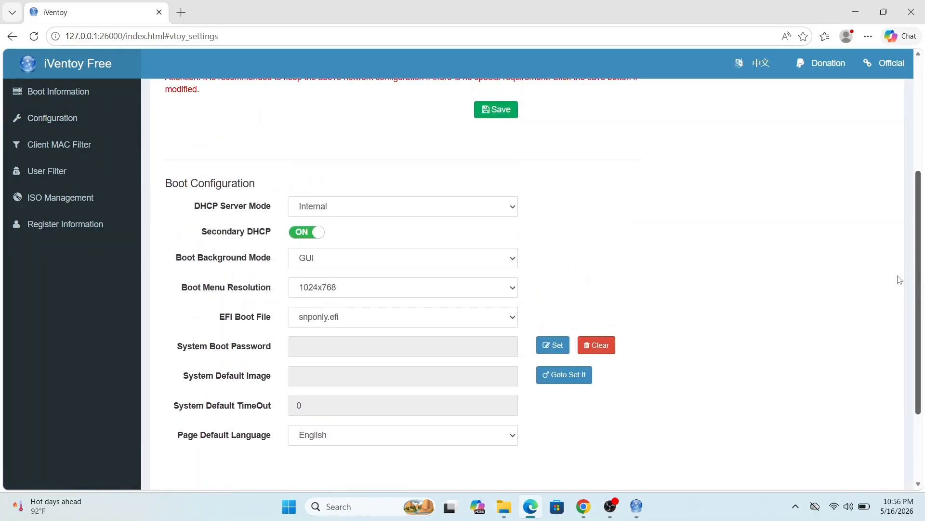
{"action": "left_click", "coordinate": [311, 317]}
{"action": "left_click", "coordinate": [316, 368]}
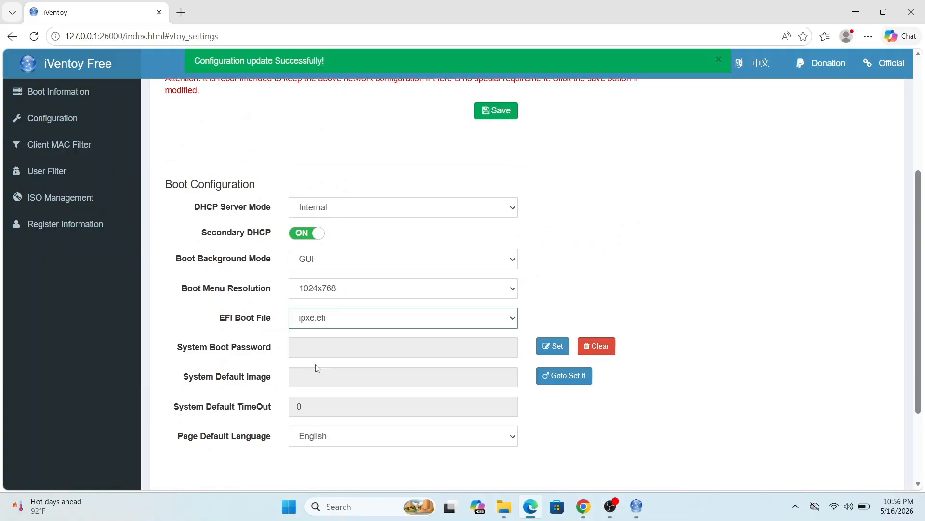
{"action": "left_click_drag", "start_coordinate": [919, 243], "coordinate": [918, 212]}
{"action": "left_click", "coordinate": [492, 168]}
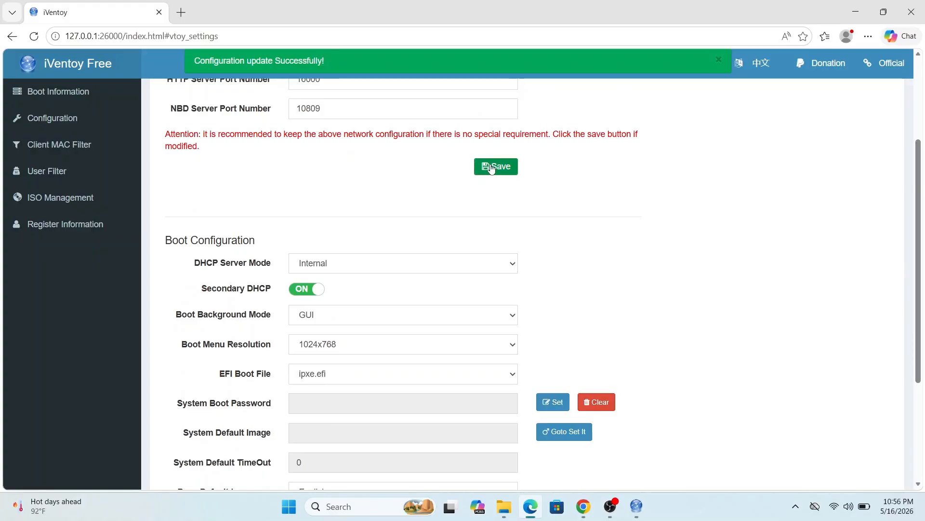
{"action": "left_click", "coordinate": [84, 96]}
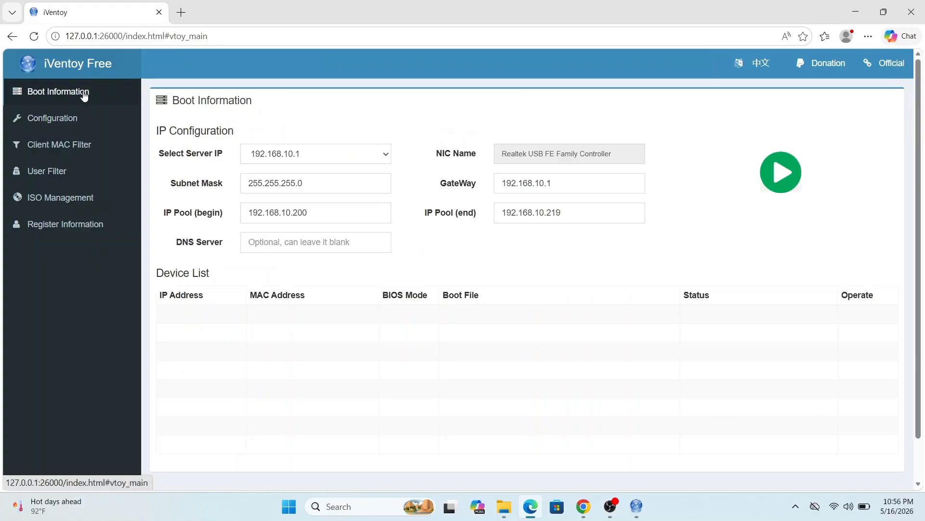
{"action": "left_click", "coordinate": [796, 186]}
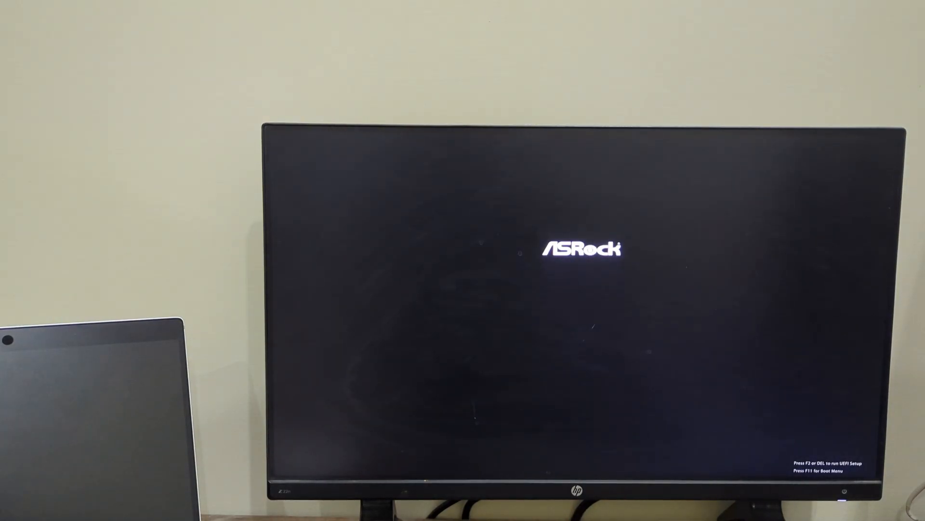
Enter UEFI setup on the target PC and enable PCIE Devices Power On in the ACPI Configuration
{"action": "key", "text": "Delete"}
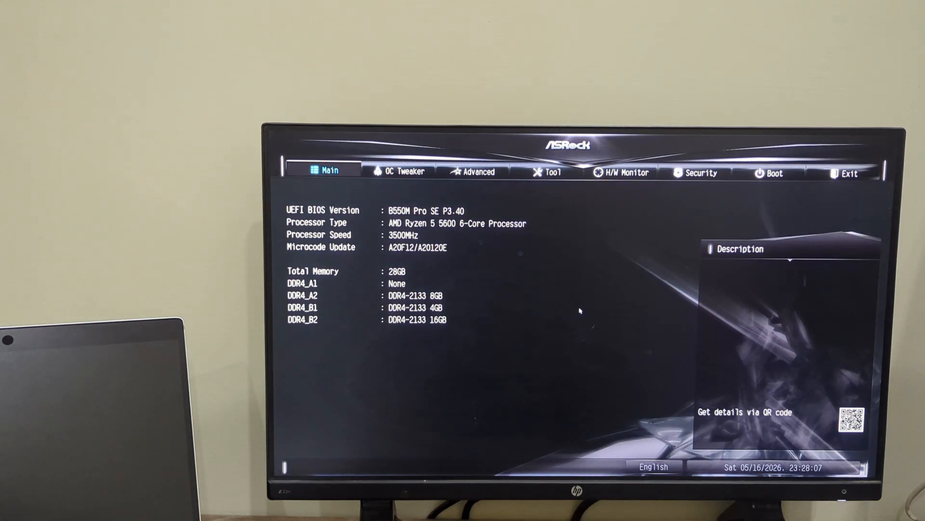
{"action": "key", "text": "Right"}
{"action": "key", "text": "Right"}
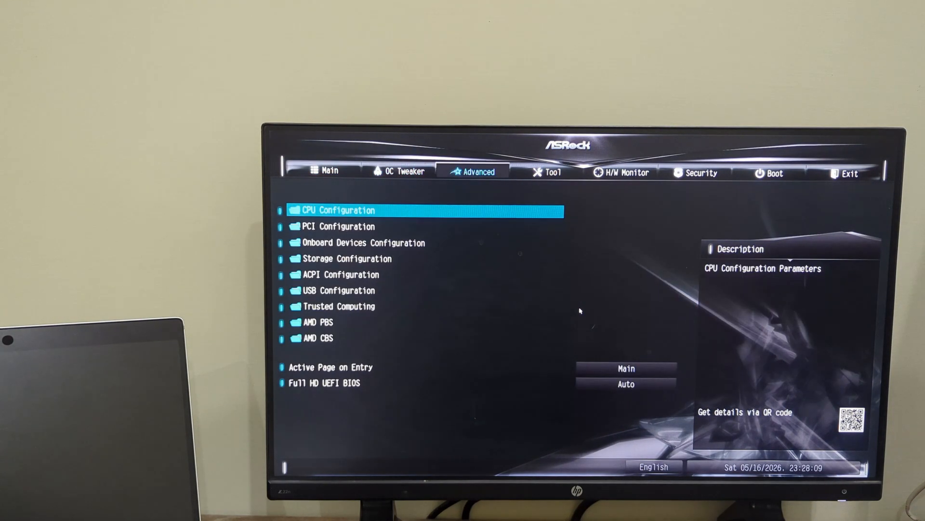
{"action": "key", "text": "Down"}
{"action": "key", "text": "Down"}
{"action": "key", "text": "Down"}
{"action": "key", "text": "Down"}
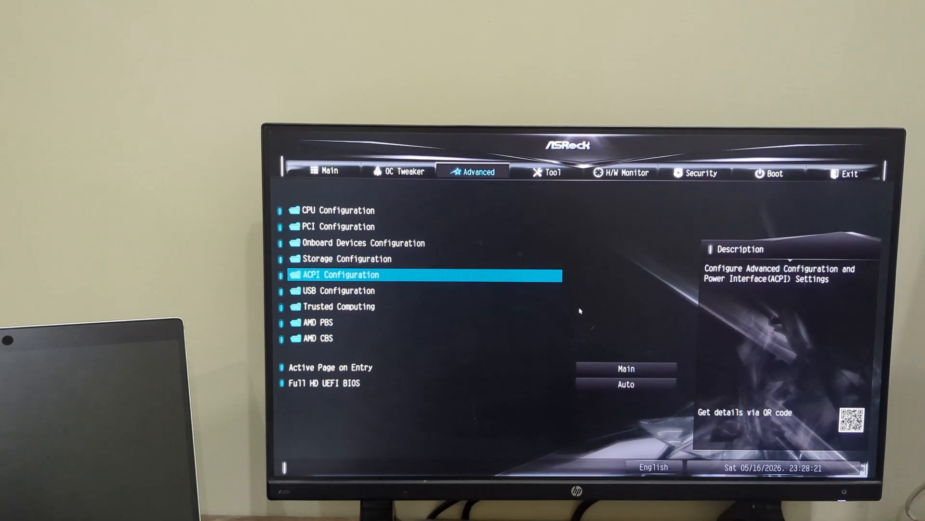
{"action": "key", "text": "Return"}
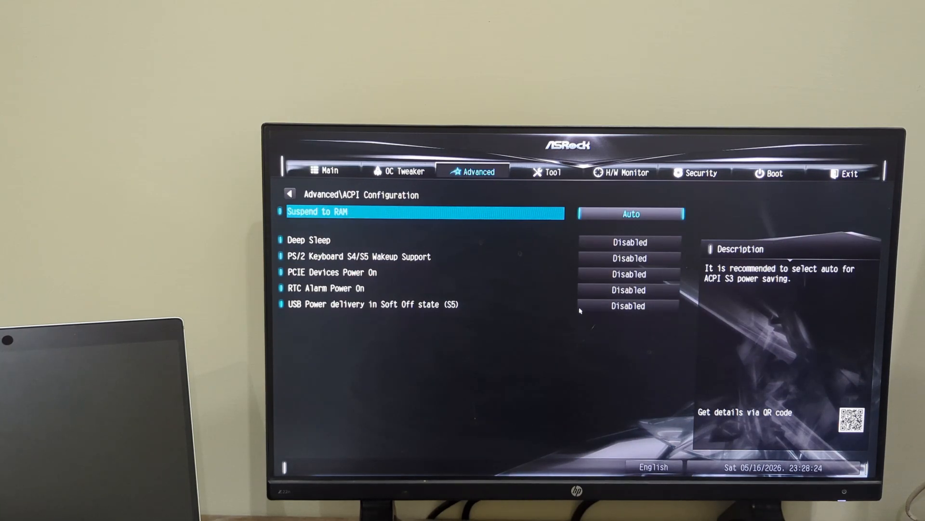
{"action": "key", "text": "Down"}
{"action": "key", "text": "Down"}
{"action": "key", "text": "Down"}
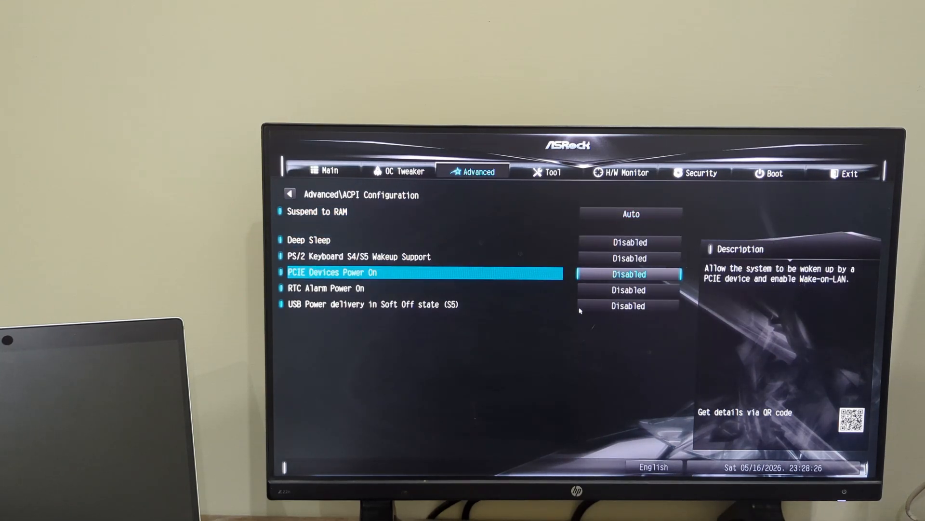
{"action": "key", "text": "Return"}
{"action": "key", "text": "Down"}
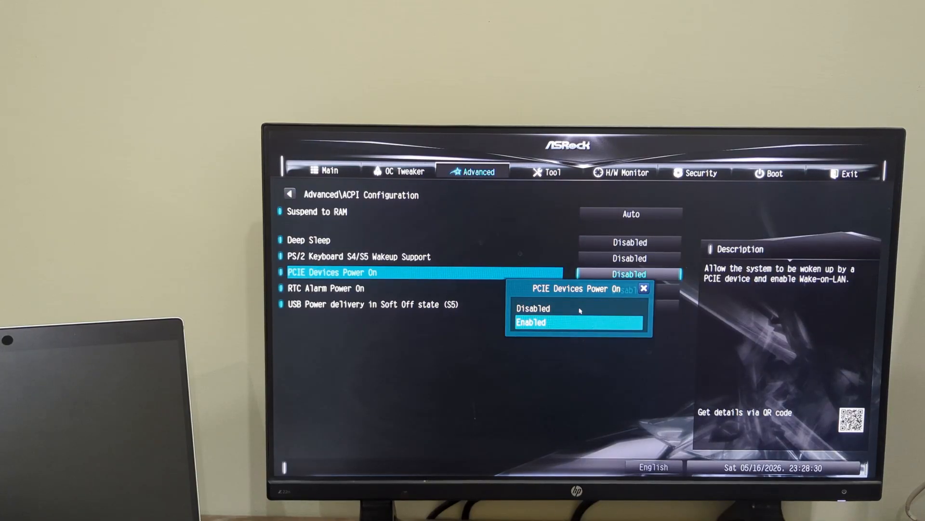
{"action": "key", "text": "Return"}
Enable Boot From Onboard LAN in the UEFI boot settings
{"action": "key", "text": "Right"}
{"action": "key", "text": "Right"}
{"action": "key", "text": "Right"}
{"action": "key", "text": "Right"}
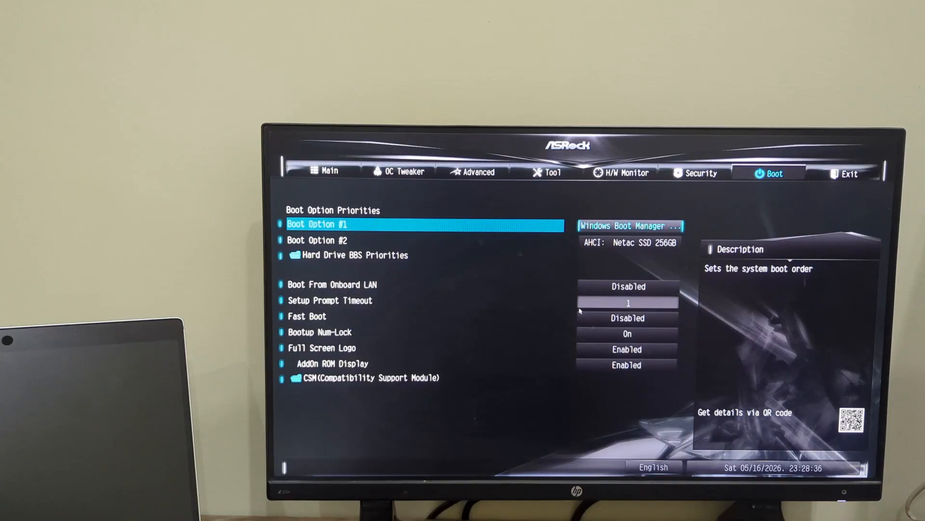
{"action": "key", "text": "Down"}
{"action": "key", "text": "Down"}
{"action": "key", "text": "Down"}
{"action": "key", "text": "Return"}
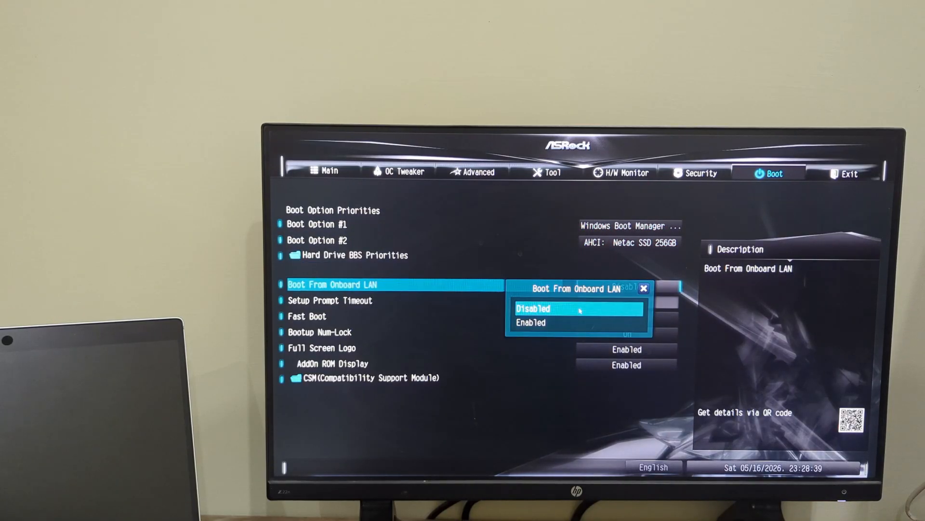
{"action": "key", "text": "Down"}
{"action": "key", "text": "Return"}
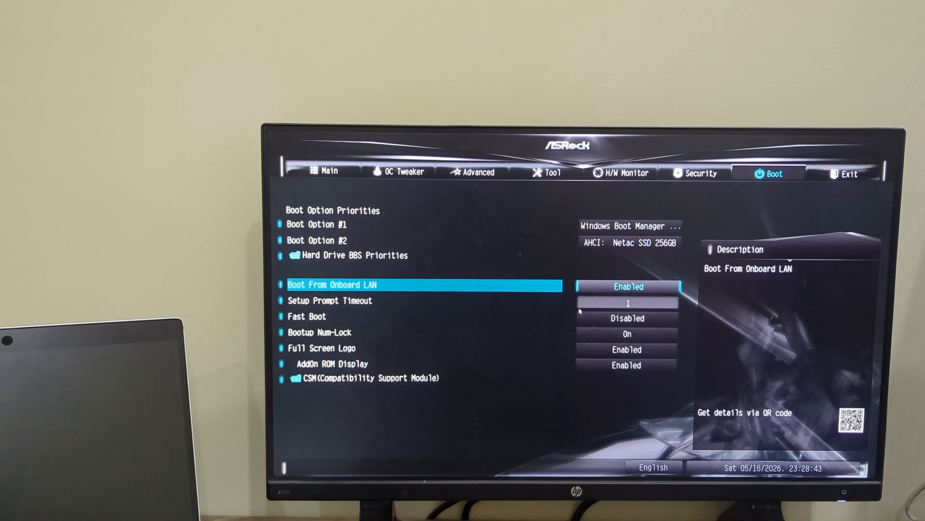
Save the UEFI configuration changes and exit setup
{"action": "key", "text": "Right"}
{"action": "key", "text": "Return"}
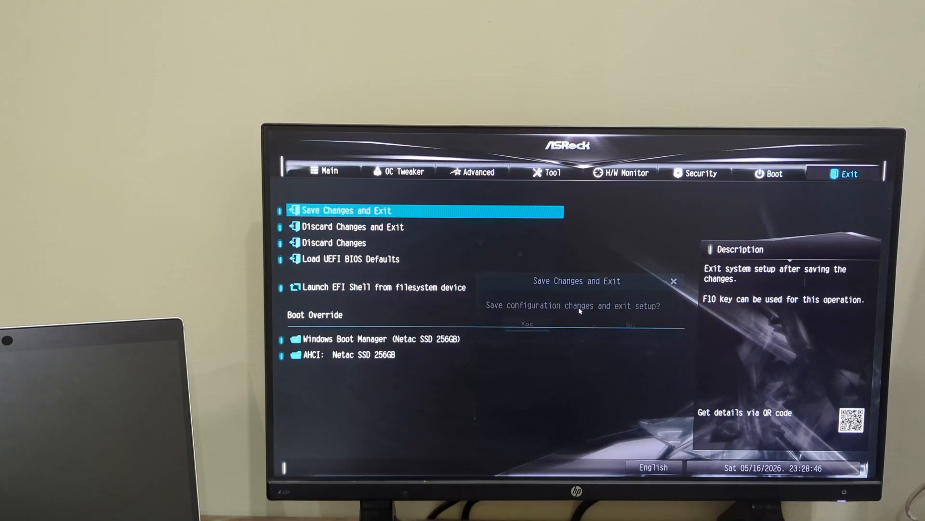
{"action": "key", "text": "Return"}
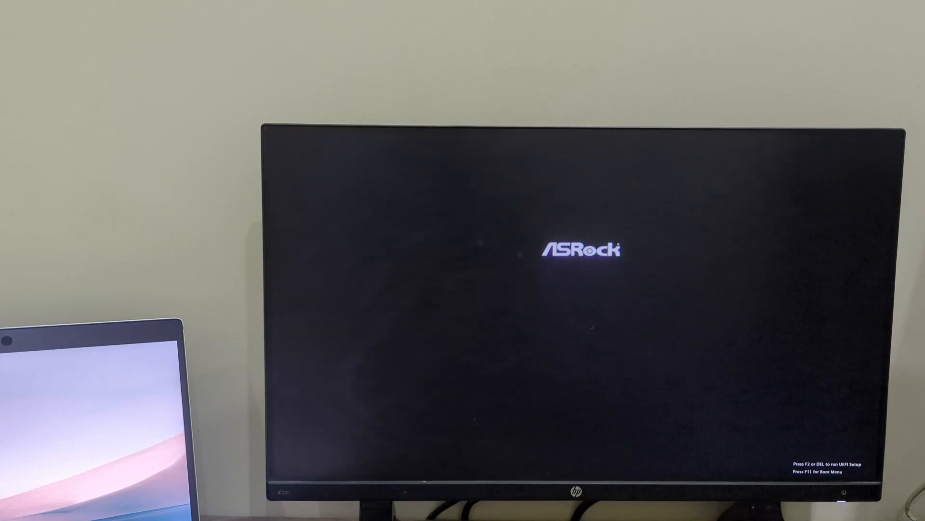
Boot the target PC from UEFI: PXE IPv4 Realtek PCIe 2.5GBE Family Controller and start Win11_25H2_English_x64.iso
{"action": "key", "text": "F11"}
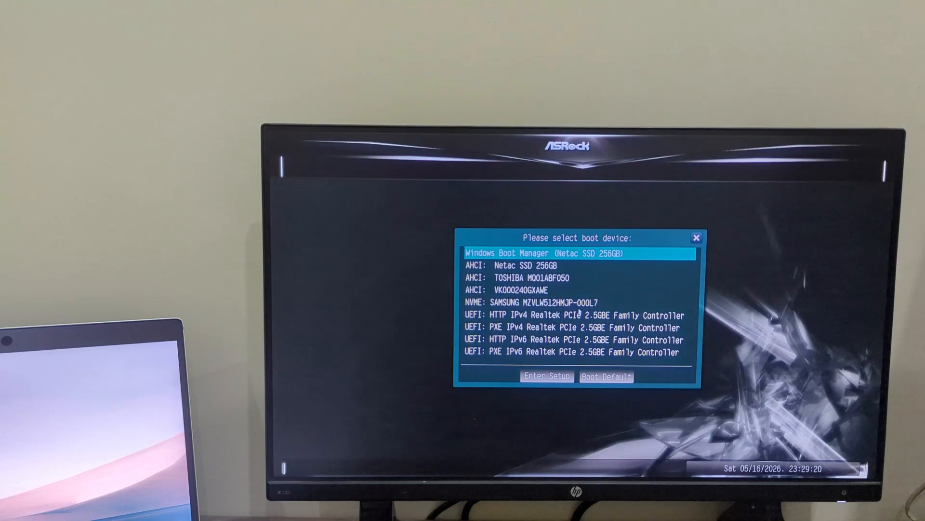
{"action": "key", "text": "Down"}
{"action": "key", "text": "Down"}
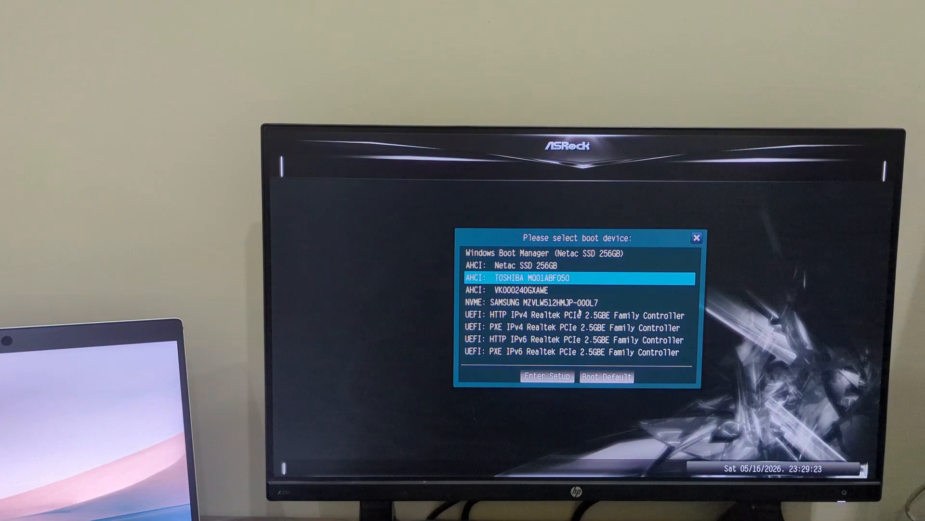
{"action": "key", "text": "Down"}
{"action": "key", "text": "Down"}
{"action": "key", "text": "Down"}
{"action": "key", "text": "Down"}
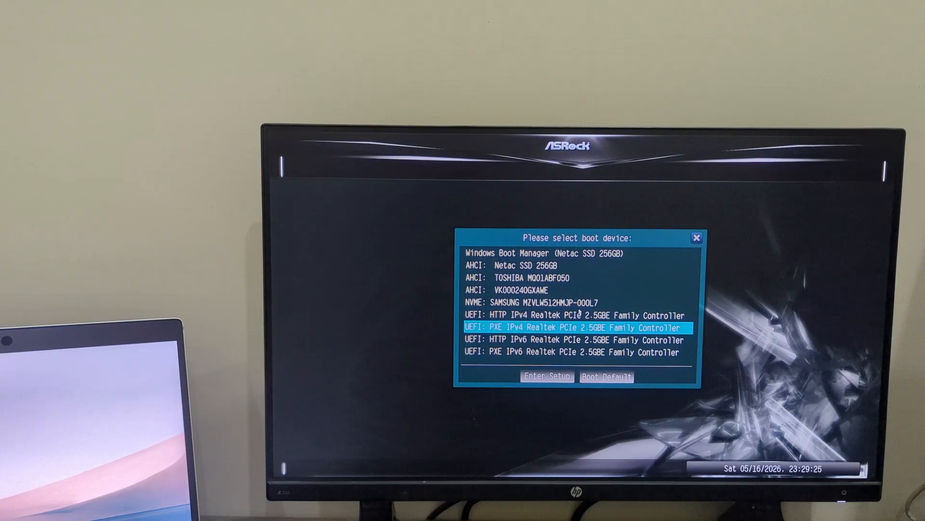
{"action": "key", "text": "Return"}
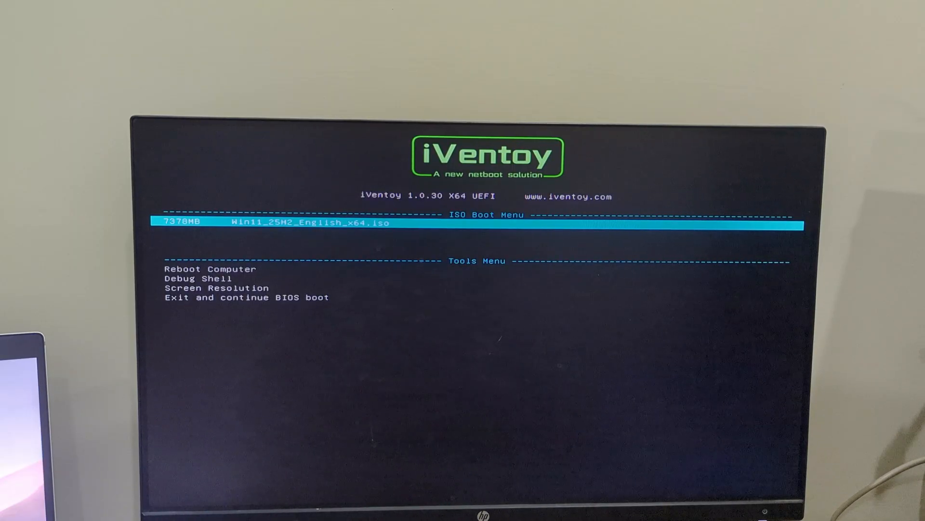
{"action": "key", "text": "Return"}
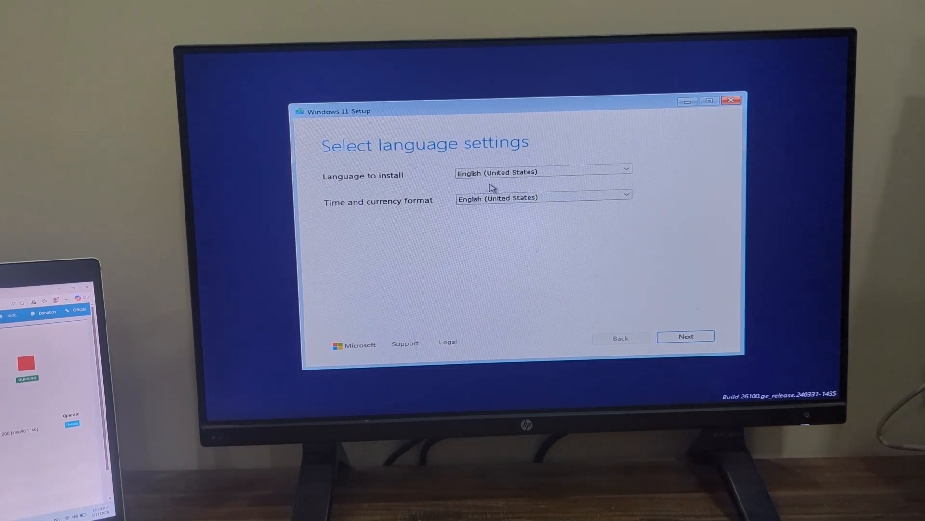
Accept English (United States) and the US keyboard, then choose Install Windows 11 and agree to delete all files, apps and settings
{"action": "left_click", "coordinate": [697, 334]}
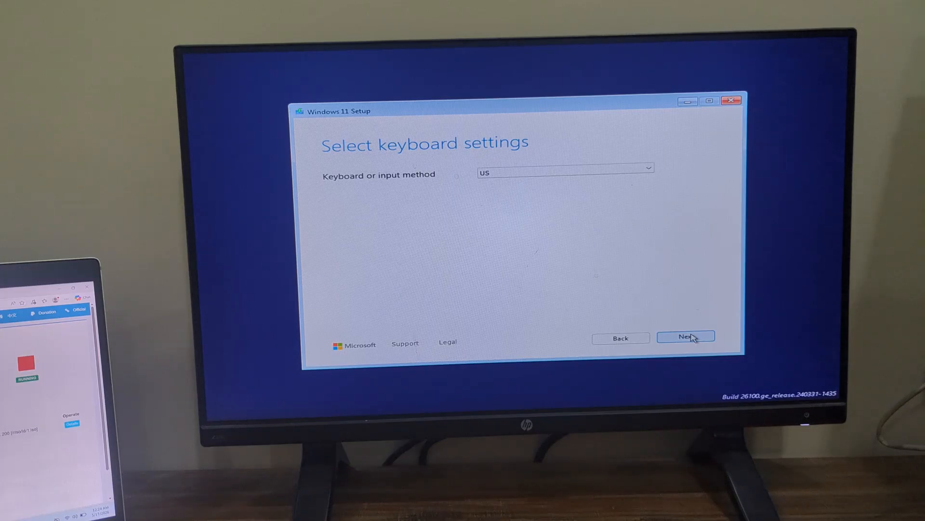
{"action": "left_click", "coordinate": [692, 337]}
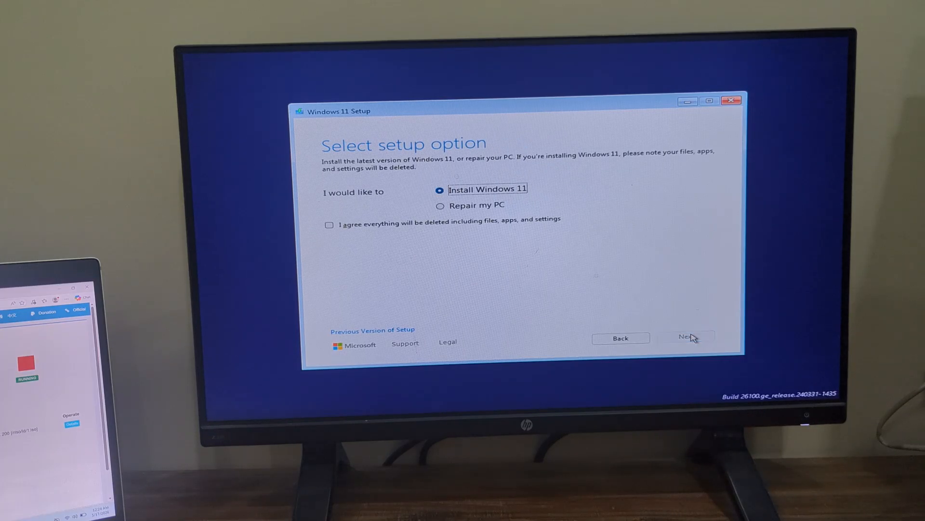
{"action": "left_click", "coordinate": [453, 227]}
{"action": "left_click", "coordinate": [689, 337]}
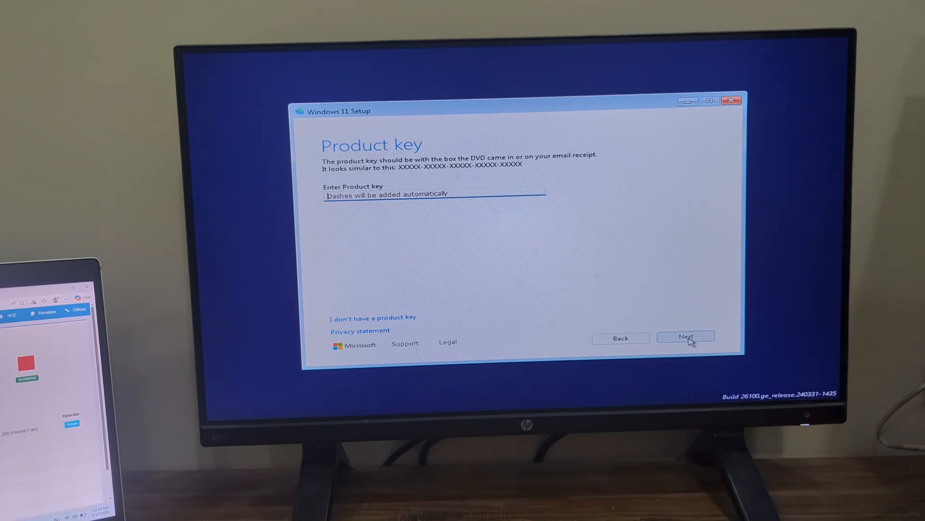
Continue without a product key and select Windows 11 Pro as the image to install
{"action": "left_click", "coordinate": [375, 319]}
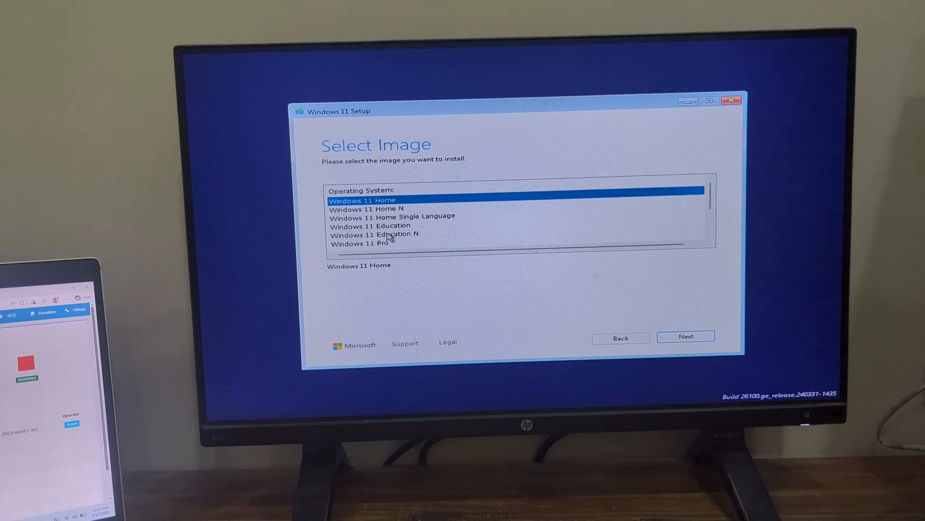
{"action": "left_click", "coordinate": [391, 244]}
{"action": "left_click", "coordinate": [686, 336]}
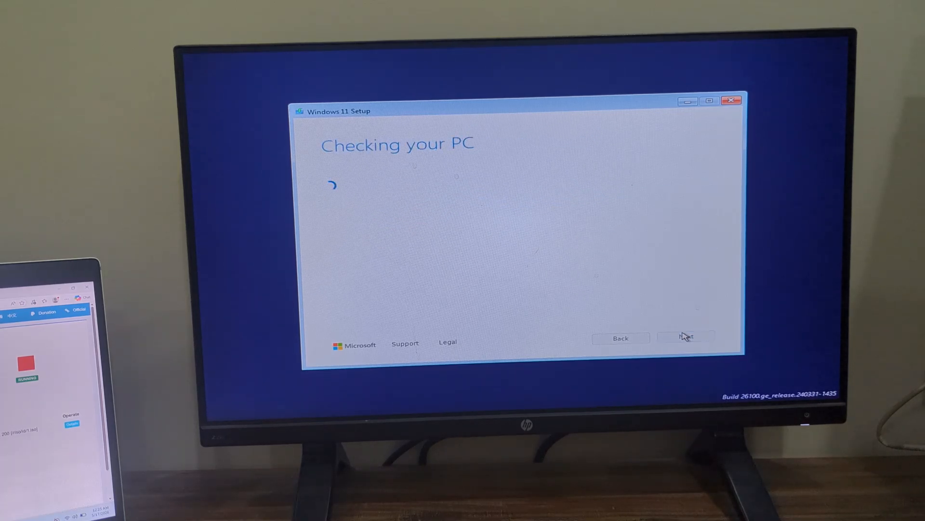
{"action": "left_click", "coordinate": [687, 337]}
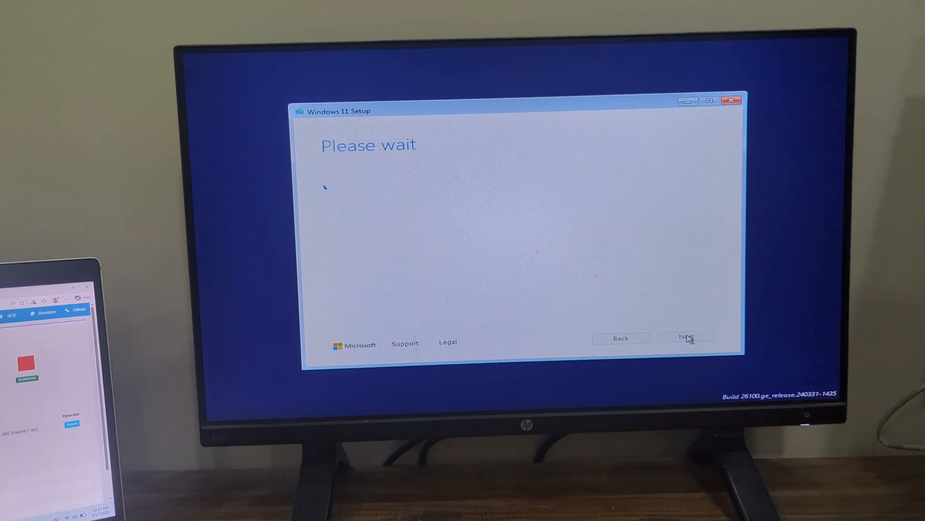